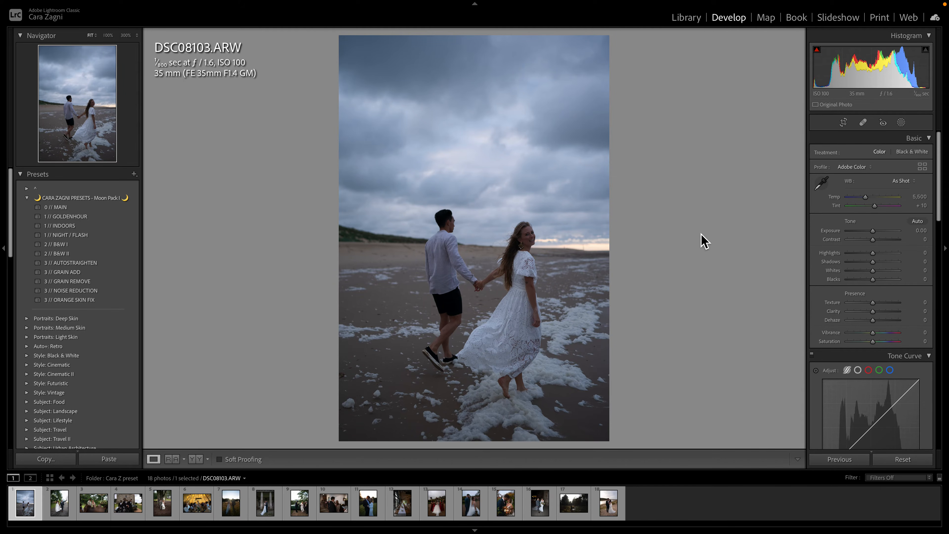
# Apply the 0 // MAIN preset to the beach photo DSC08103.ARW and set Exposure to +0.50, Temp to 6,013 and Tint to +6.
pyautogui.click(64, 207)
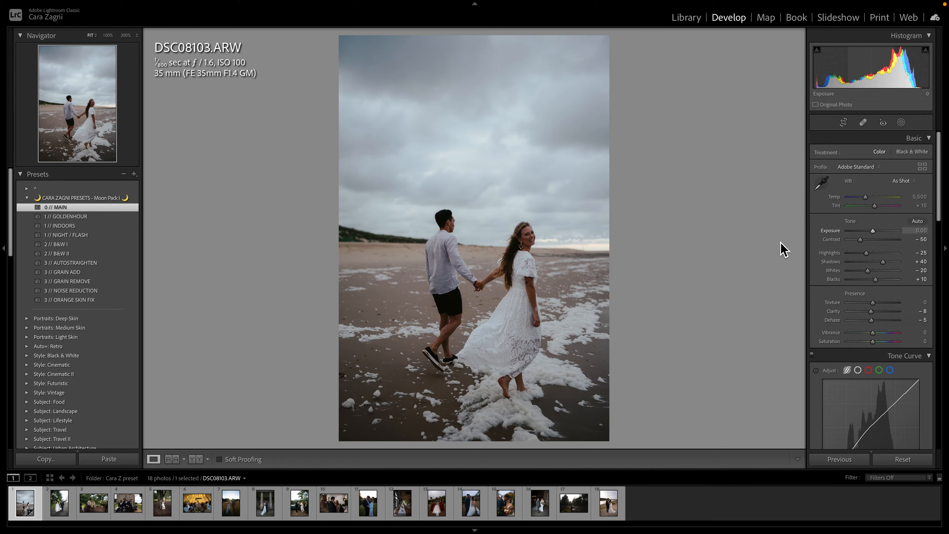
pyautogui.moveTo(877, 233); pyautogui.dragTo(877, 207)
pyautogui.scroll(-1, 879, 233)
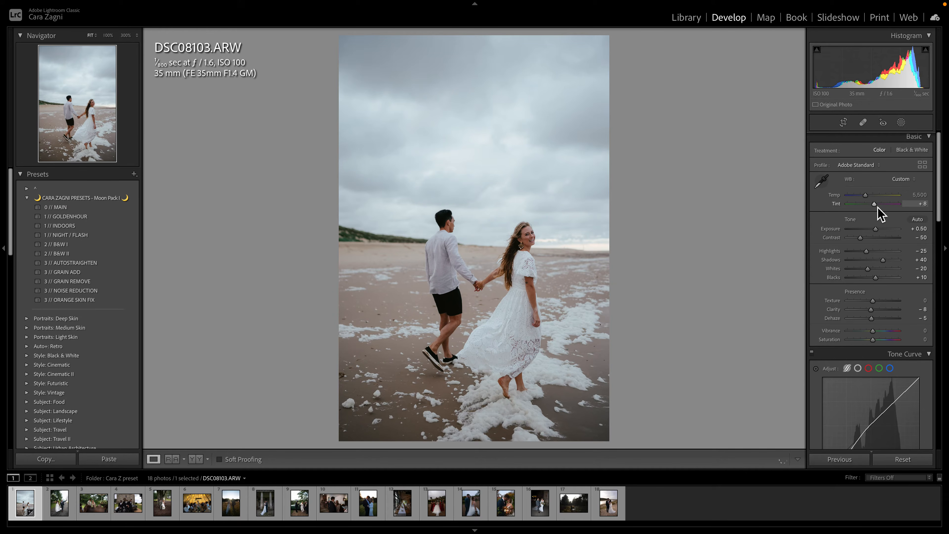
pyautogui.moveTo(876, 208); pyautogui.dragTo(872, 199)
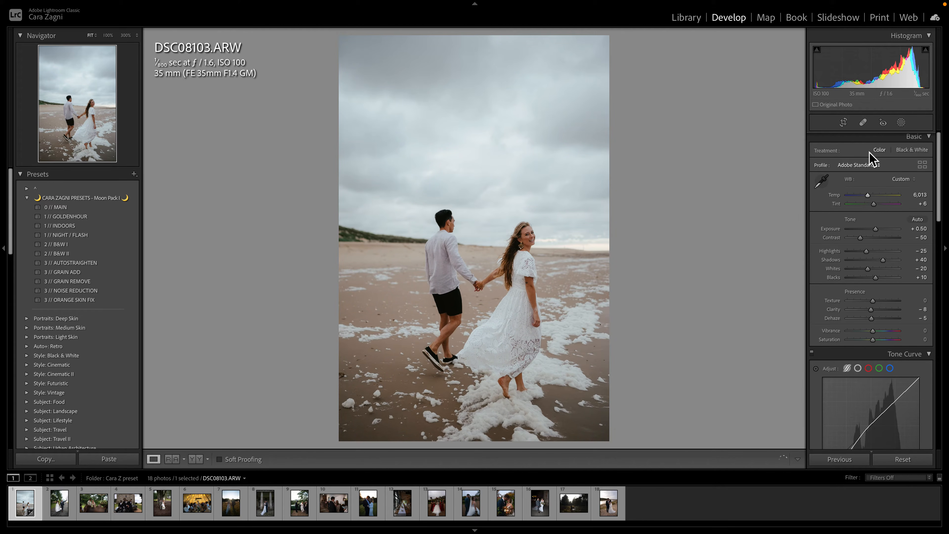
# Crop the beach photo slightly tighter, trimming the left edge and sky, and compare it with the original side by side.
pyautogui.click(843, 122)
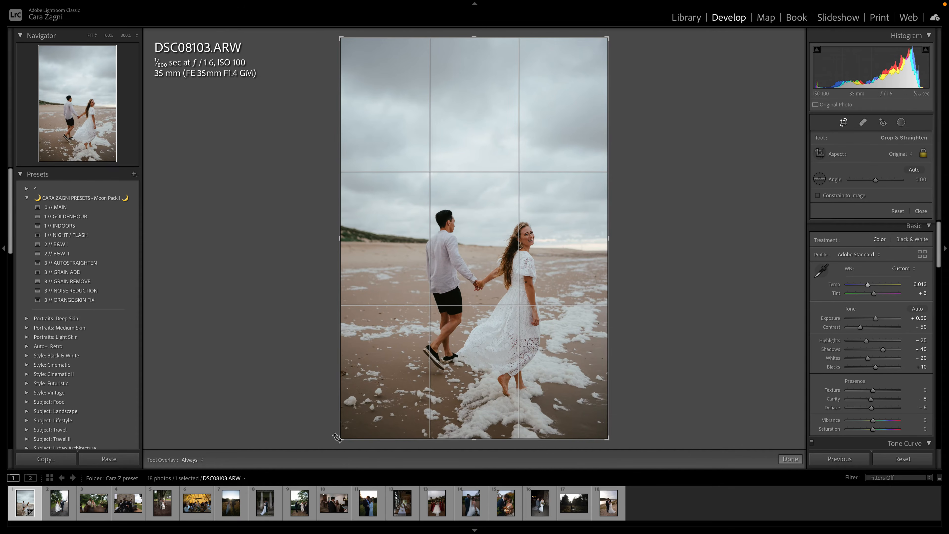
pyautogui.moveTo(343, 440); pyautogui.dragTo(351, 439)
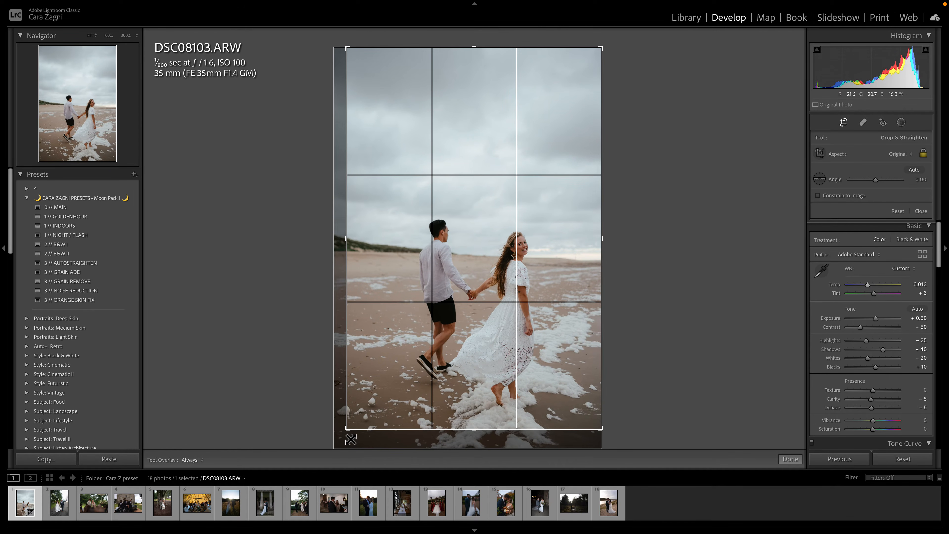
pyautogui.moveTo(484, 385); pyautogui.dragTo(486, 363)
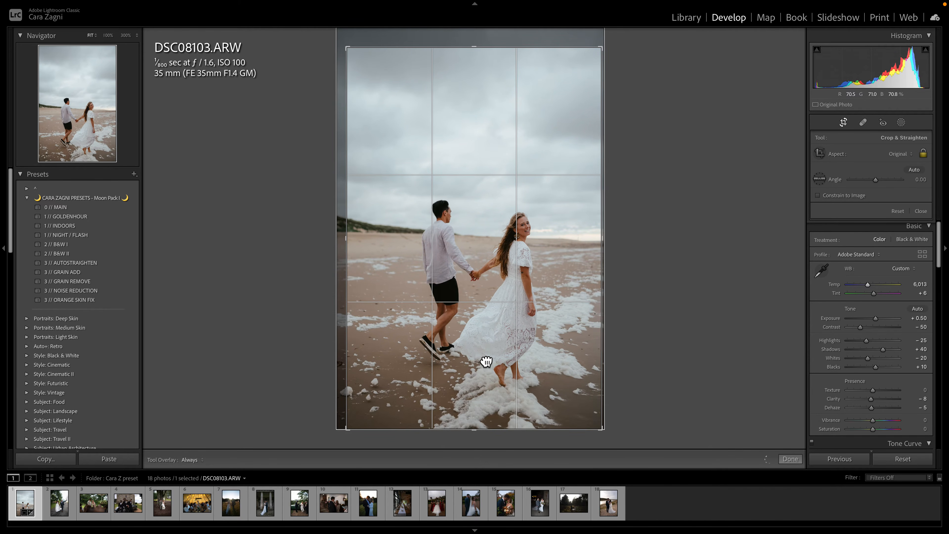
pyautogui.press('Return')
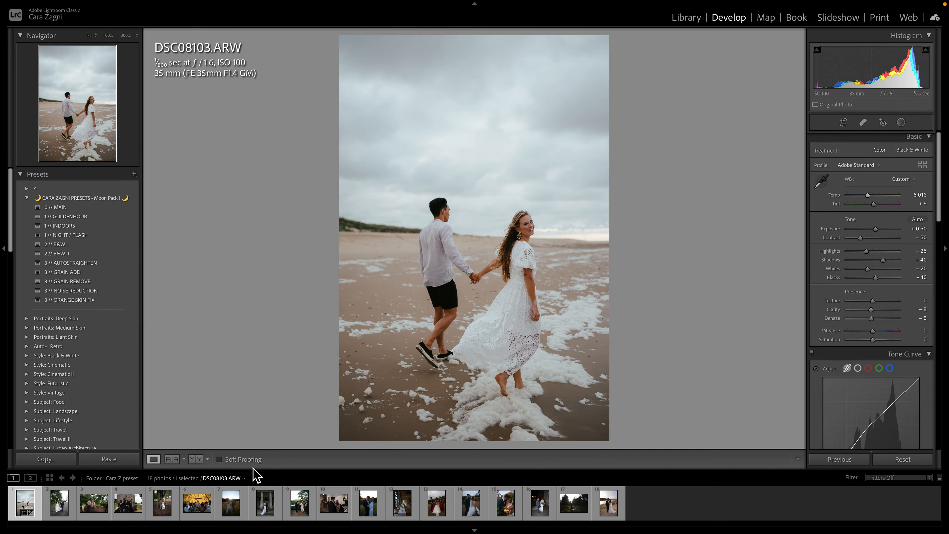
pyautogui.click(195, 459)
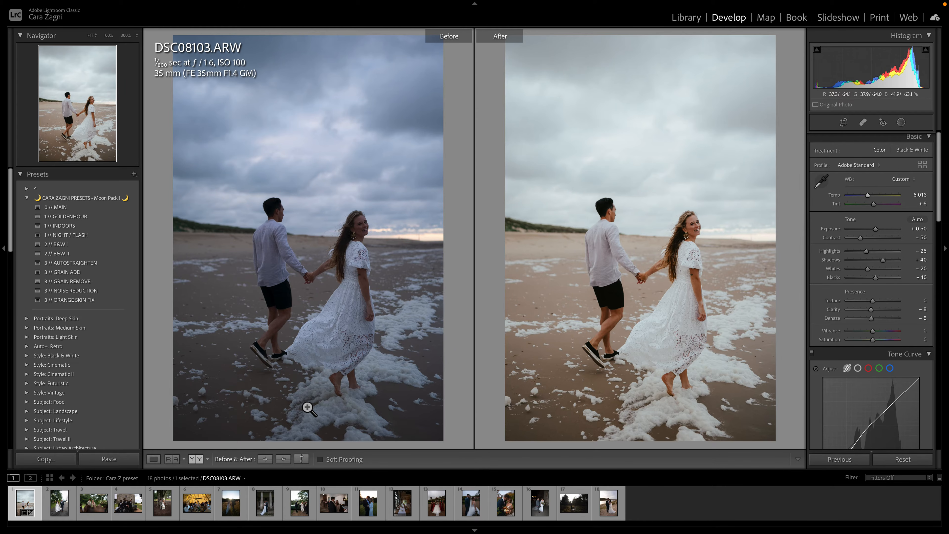
pyautogui.click(157, 462)
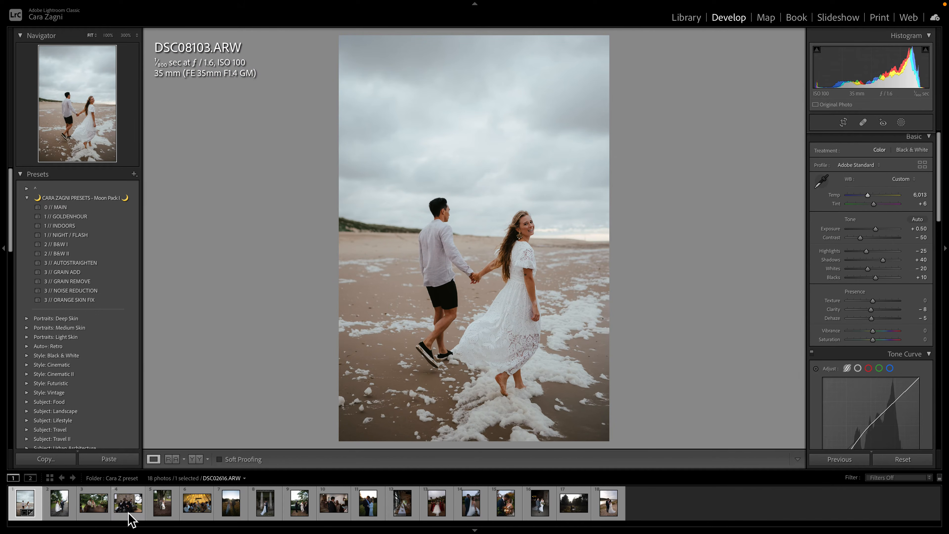
# Apply the 0 // MAIN preset to CLZ06147.ARW with Exposure at −0.15, and compare the edit with the original side by side.
pyautogui.click(60, 505)
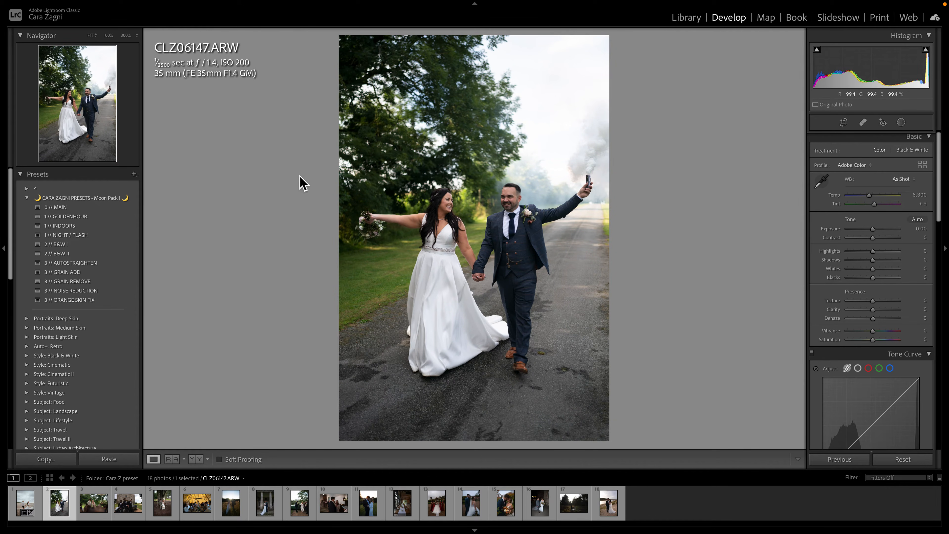
pyautogui.click(130, 208)
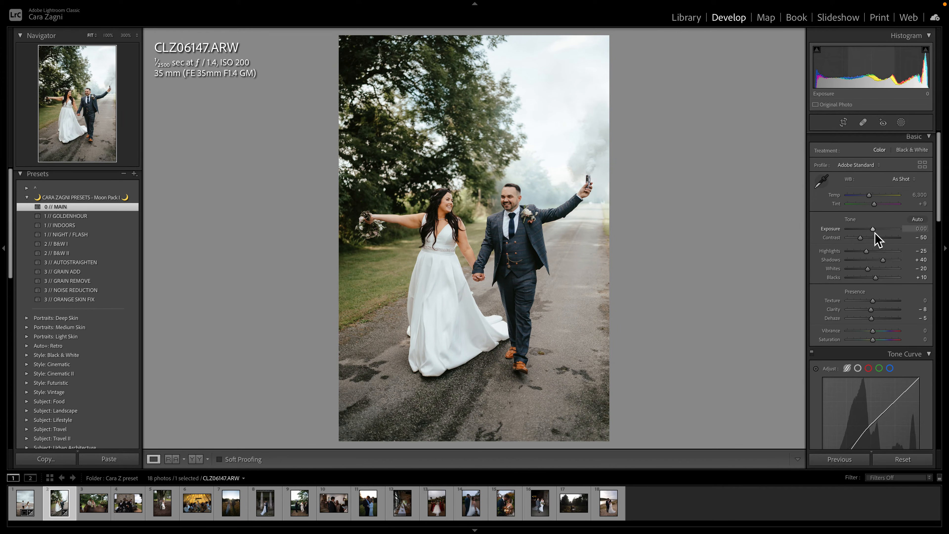
pyautogui.moveTo(876, 232); pyautogui.dragTo(875, 233)
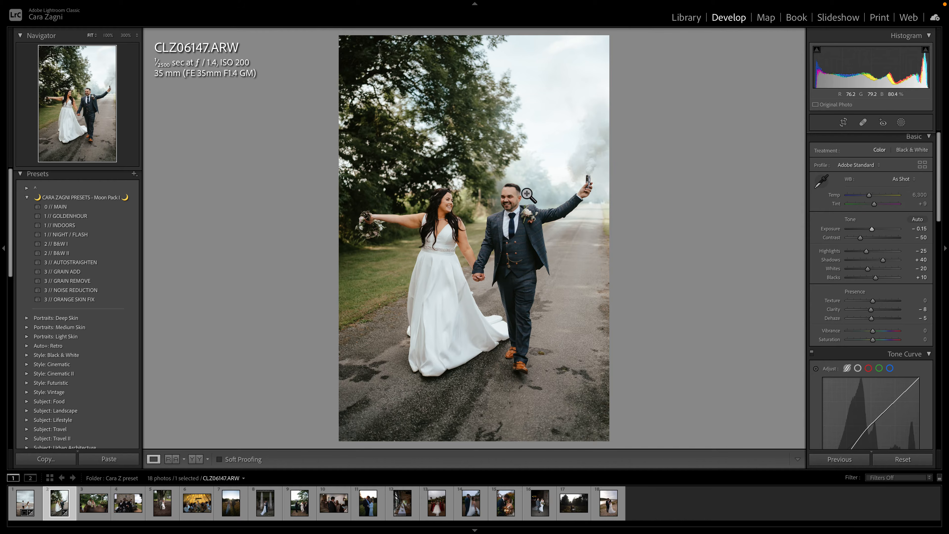
pyautogui.click(194, 459)
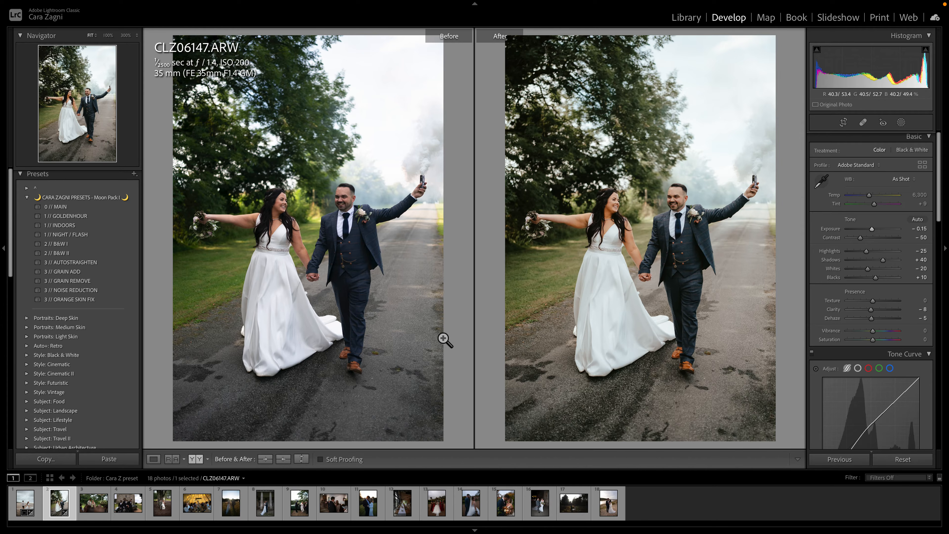
pyautogui.click(154, 459)
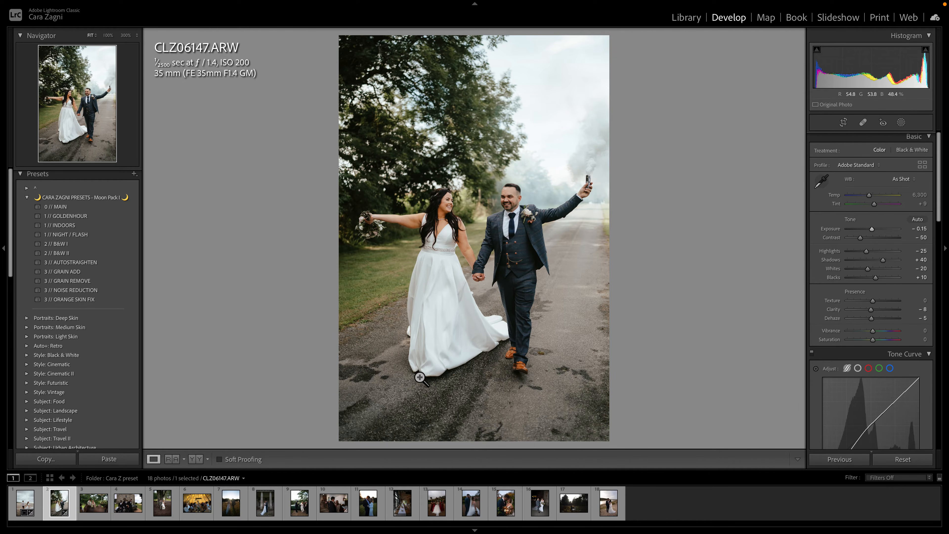
pyautogui.click(196, 460)
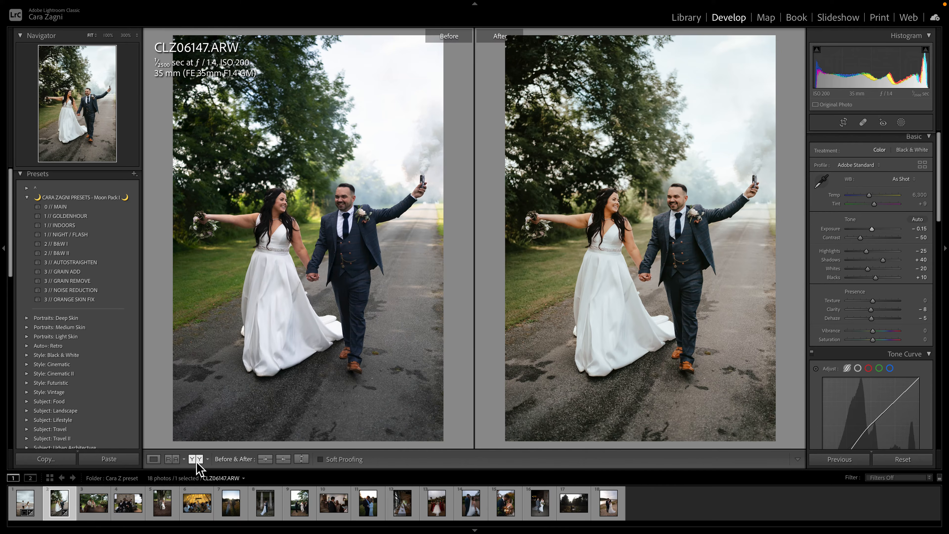
pyautogui.click(154, 460)
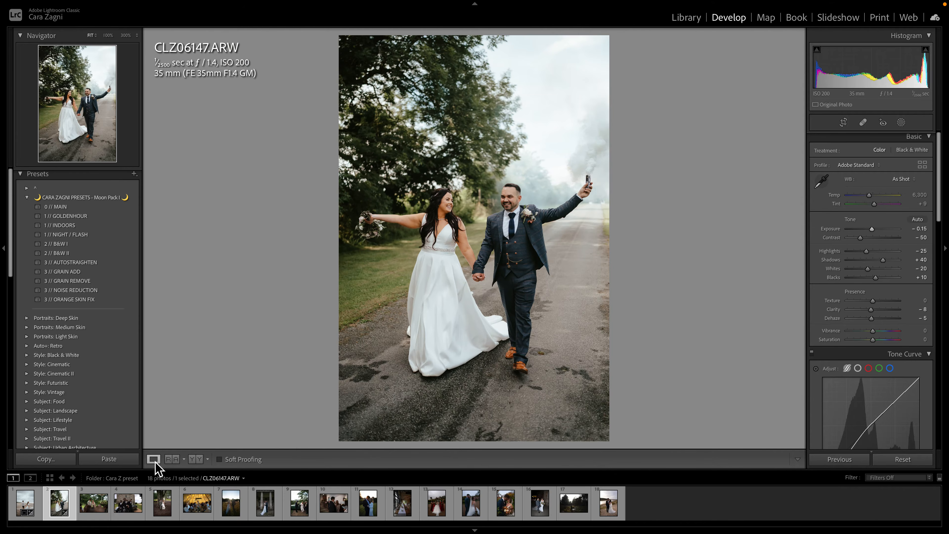
# Apply the 0 // MAIN preset to the outdoor ceremony photo CLE07466.ARW and set Exposure to +0.60.
pyautogui.click(94, 504)
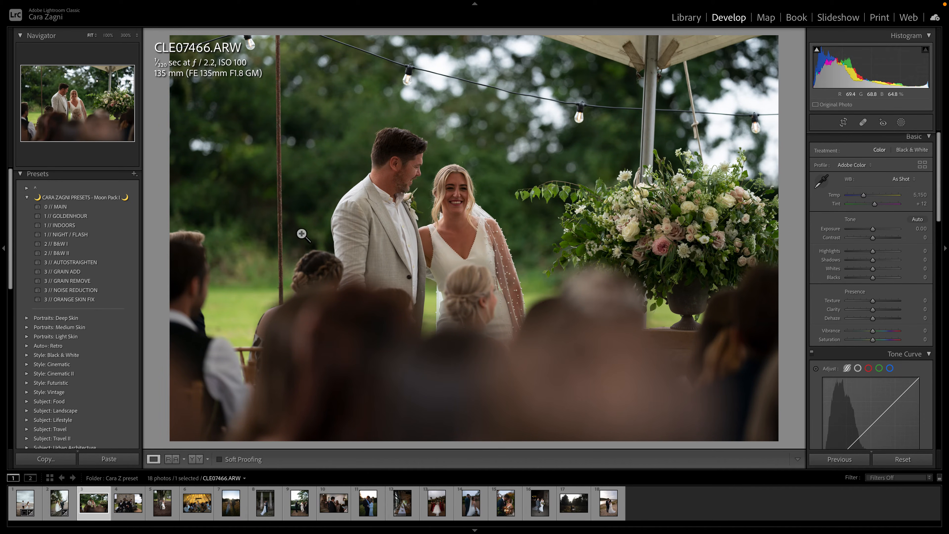
pyautogui.click(105, 211)
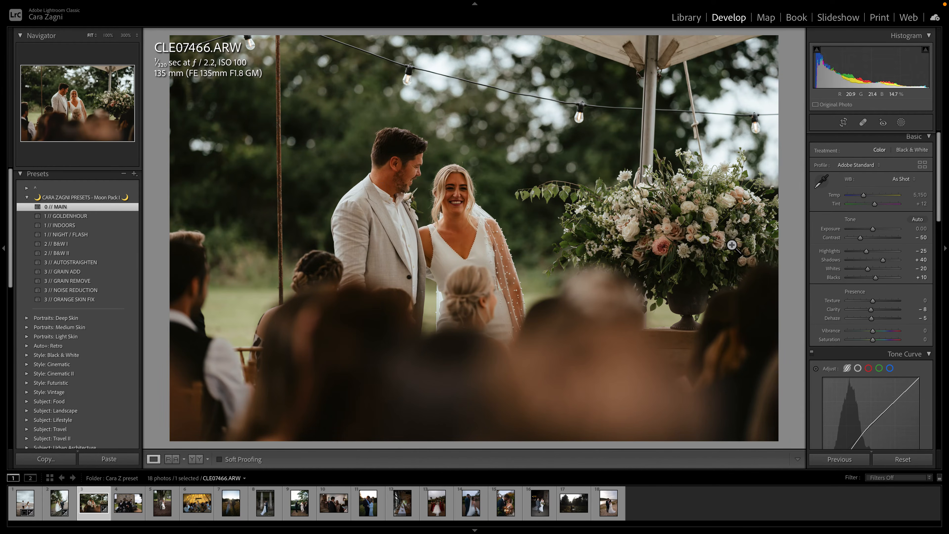
pyautogui.moveTo(877, 231); pyautogui.dragTo(880, 238)
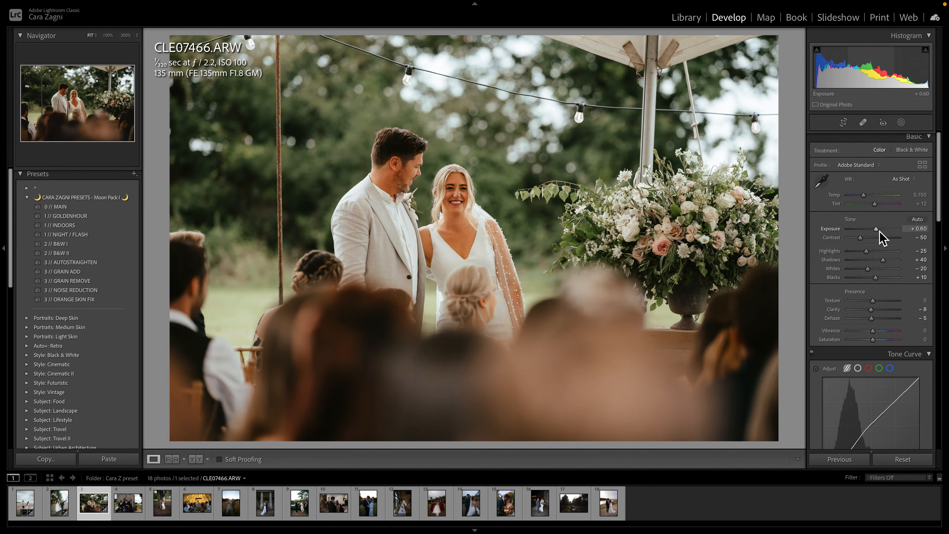
# Cool the ceremony photo's white balance to a Temp of 4,497 and compare the edit with the original side by side.
pyautogui.moveTo(865, 199); pyautogui.dragTo(862, 206)
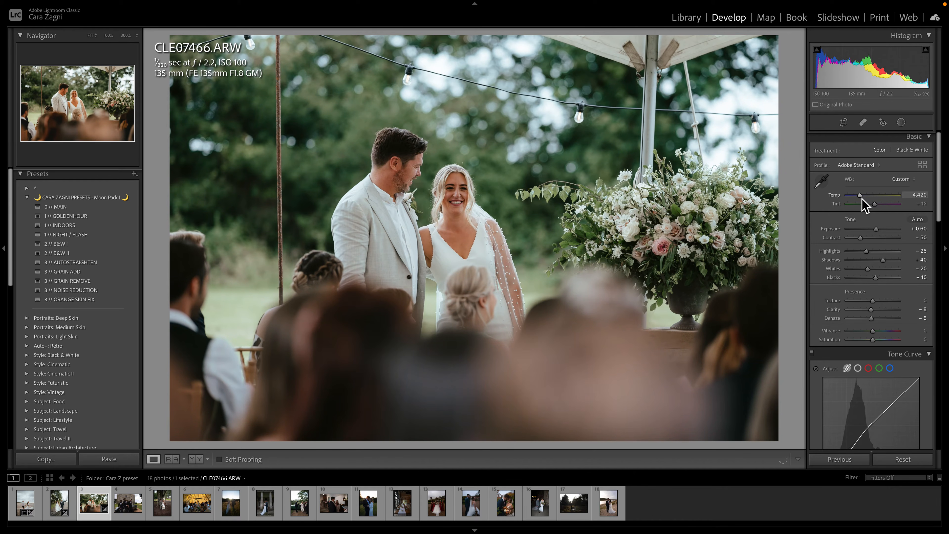
pyautogui.moveTo(862, 202); pyautogui.dragTo(863, 201)
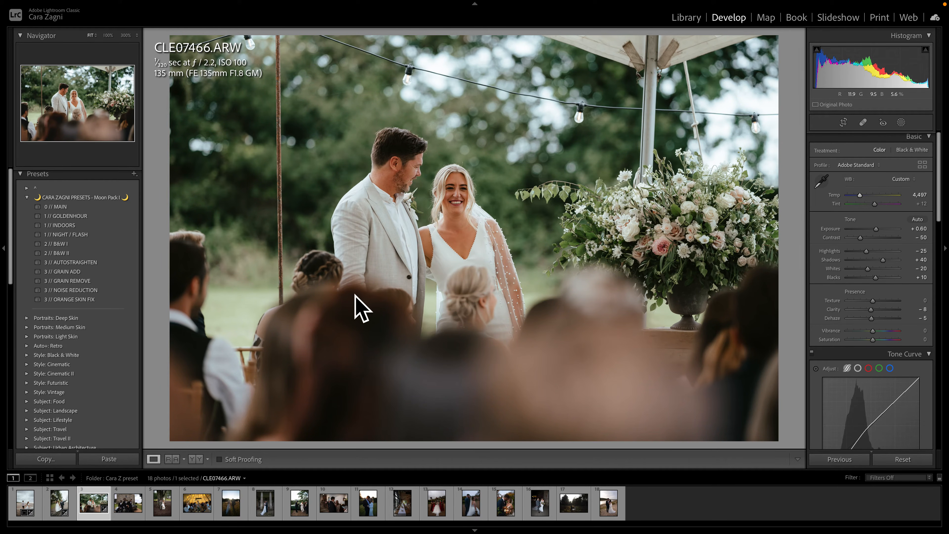
pyautogui.click(196, 459)
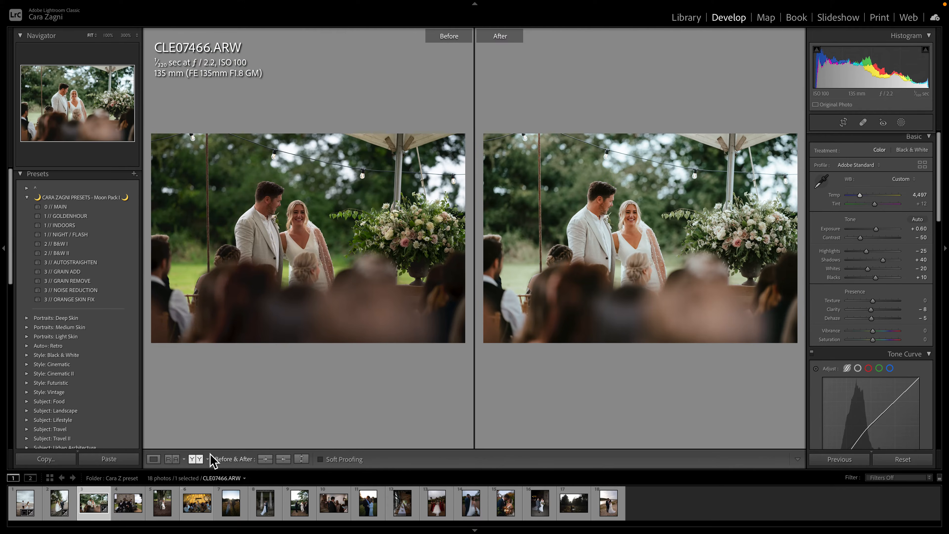
pyautogui.click(153, 460)
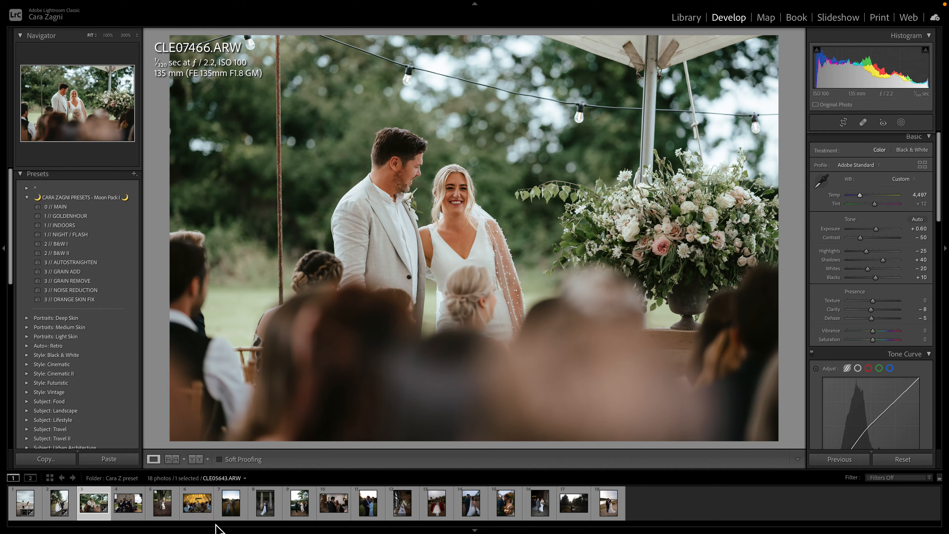
# Apply the 0 // MAIN preset to the photo of three men on the car, DSC02616.ARW, and set Exposure to +0.60.
pyautogui.click(128, 505)
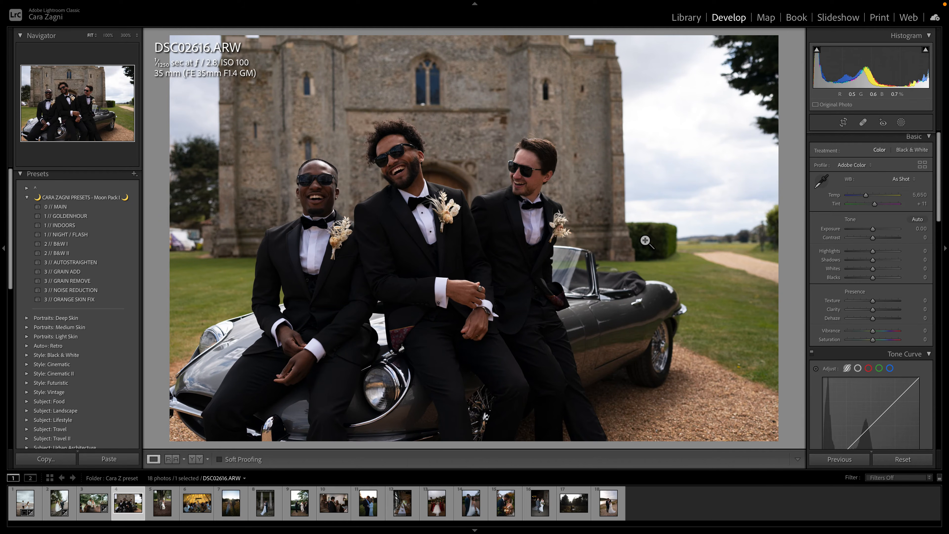
pyautogui.click(127, 208)
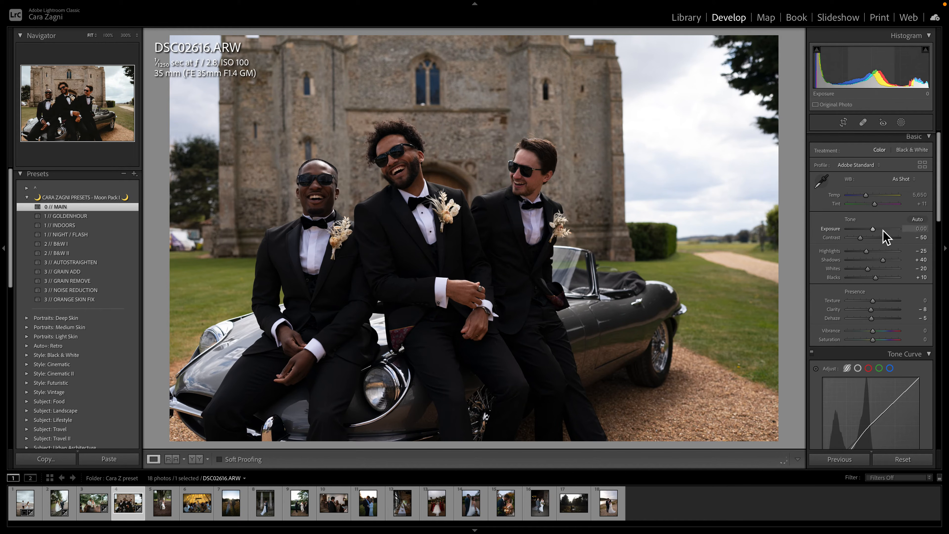
pyautogui.moveTo(875, 231); pyautogui.dragTo(879, 232)
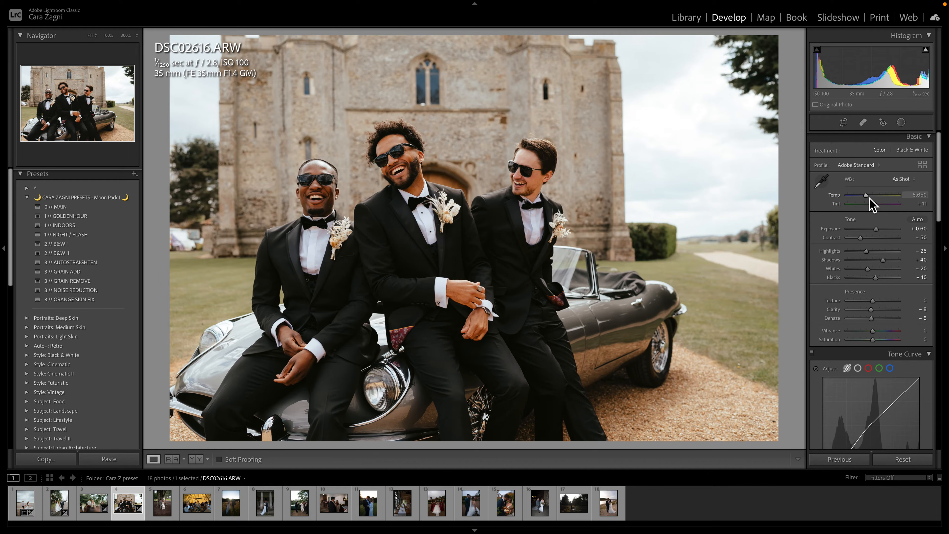
# Set the car photo's Temp to 5,127, Tint to +4 and Shadows to +24, and compare the edit with the original.
pyautogui.moveTo(867, 198); pyautogui.dragTo(865, 198)
pyautogui.moveTo(876, 205); pyautogui.dragTo(875, 207)
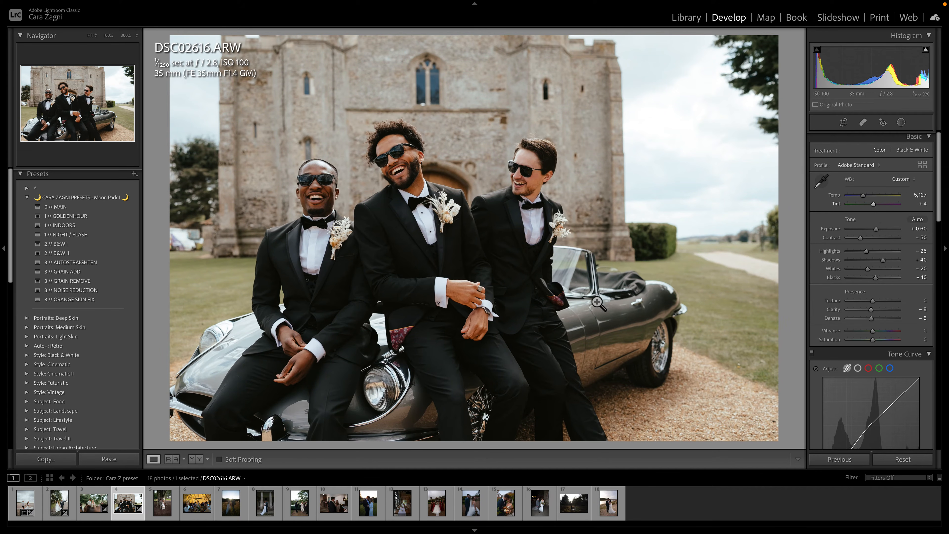
pyautogui.moveTo(885, 262); pyautogui.dragTo(880, 261)
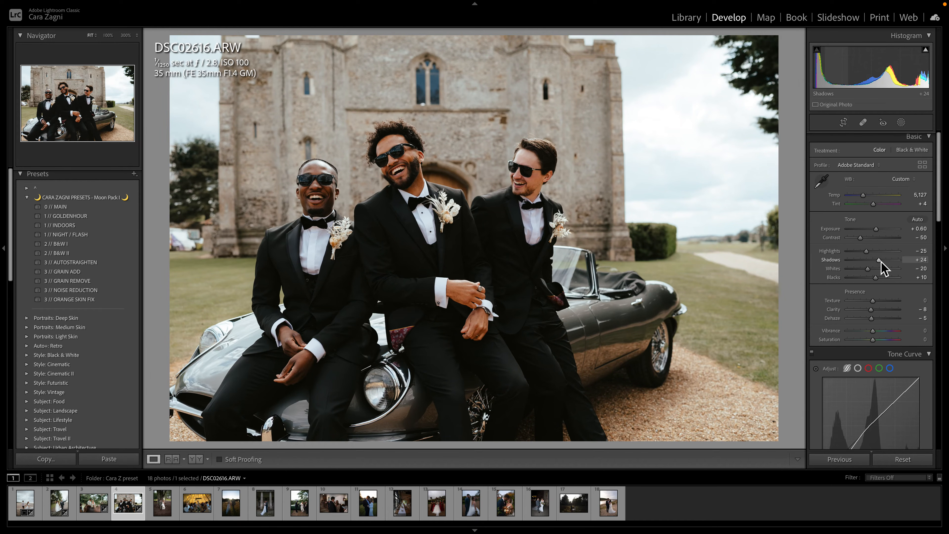
pyautogui.click(99, 264)
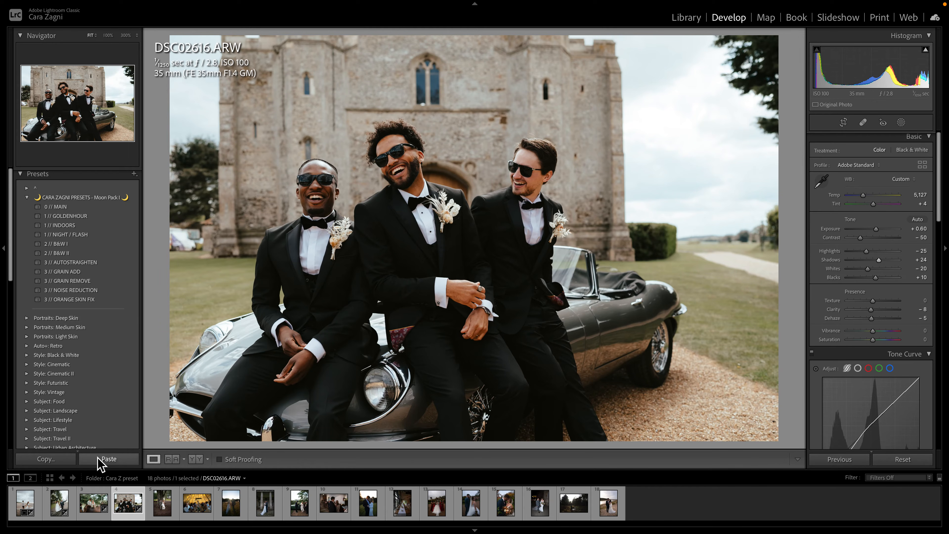
pyautogui.click(197, 459)
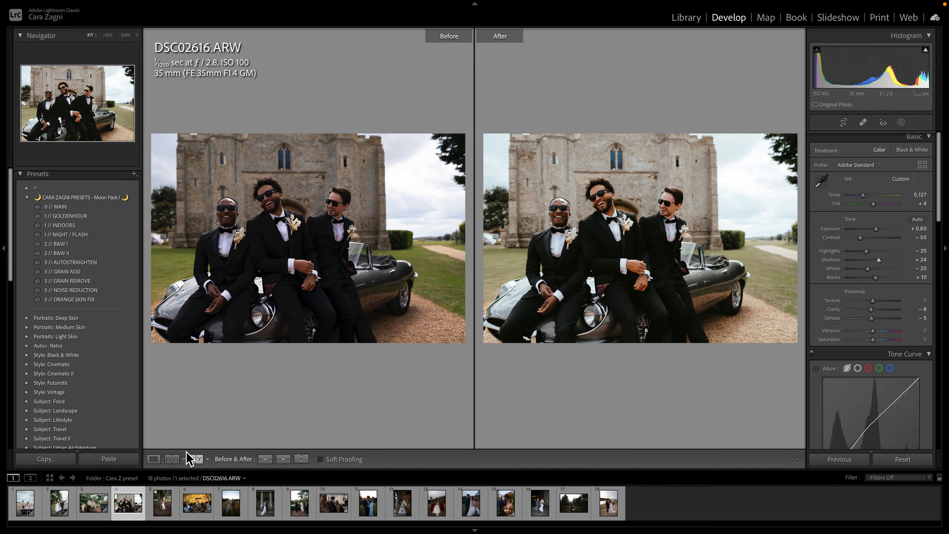
pyautogui.click(155, 461)
# Apply the 0 // MAIN preset to the swing photo CLE04706.ARW and crop it slightly tighter from its lower and right edges.
pyautogui.click(161, 504)
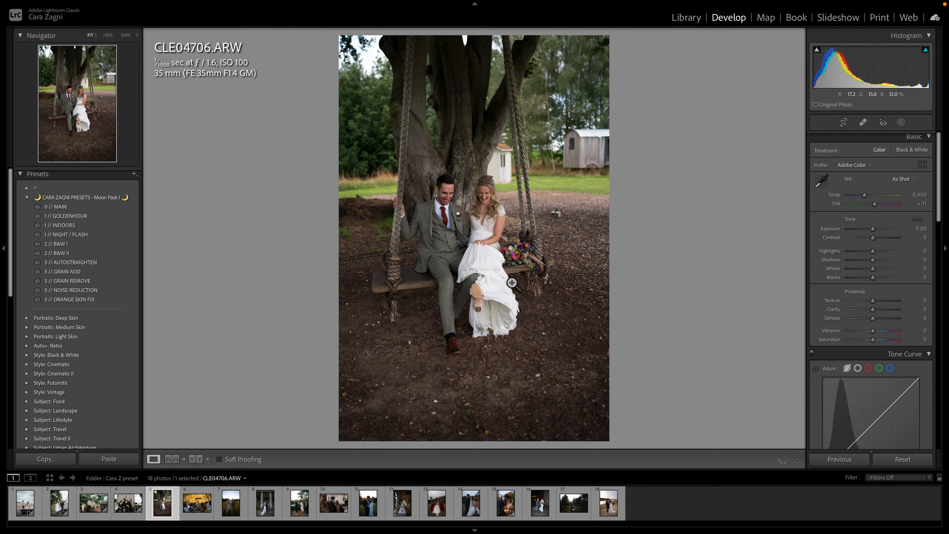
pyautogui.click(122, 207)
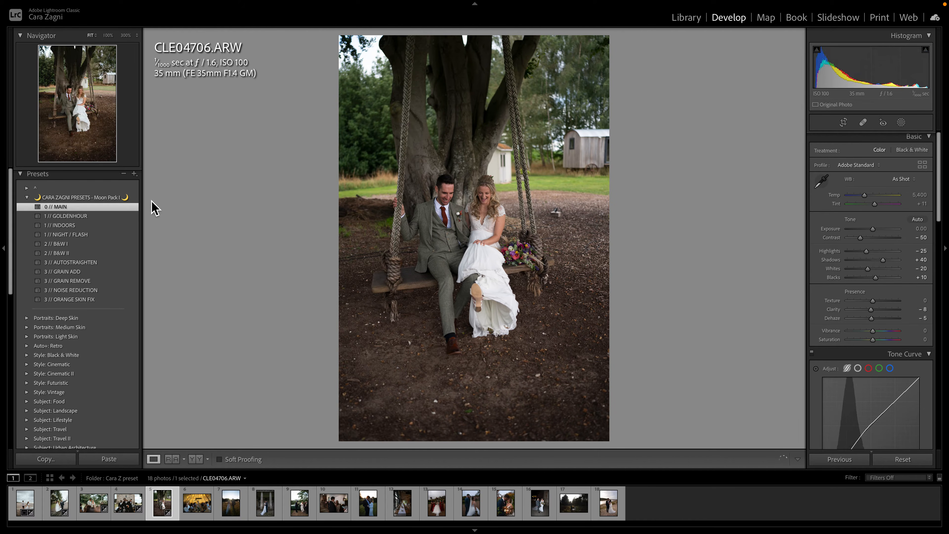
pyautogui.click(849, 125)
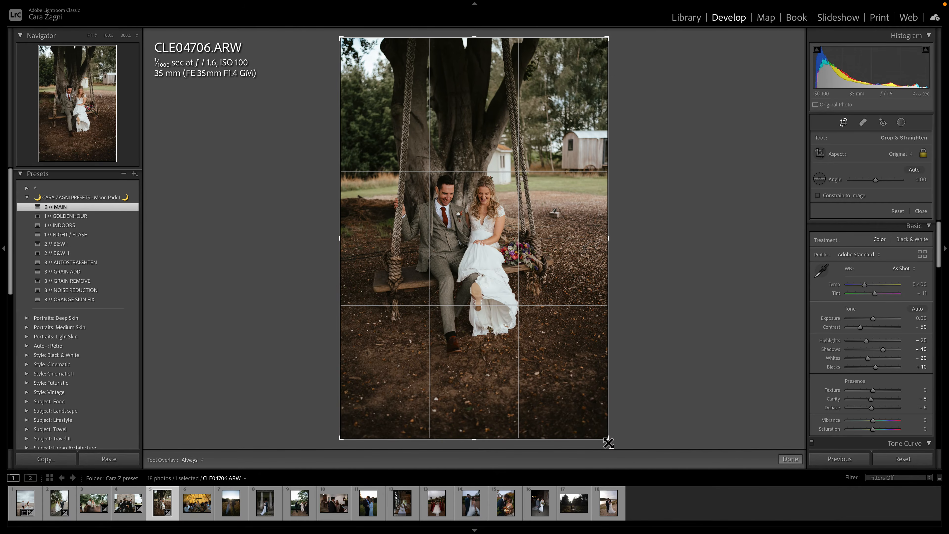
pyautogui.moveTo(609, 442); pyautogui.dragTo(599, 437)
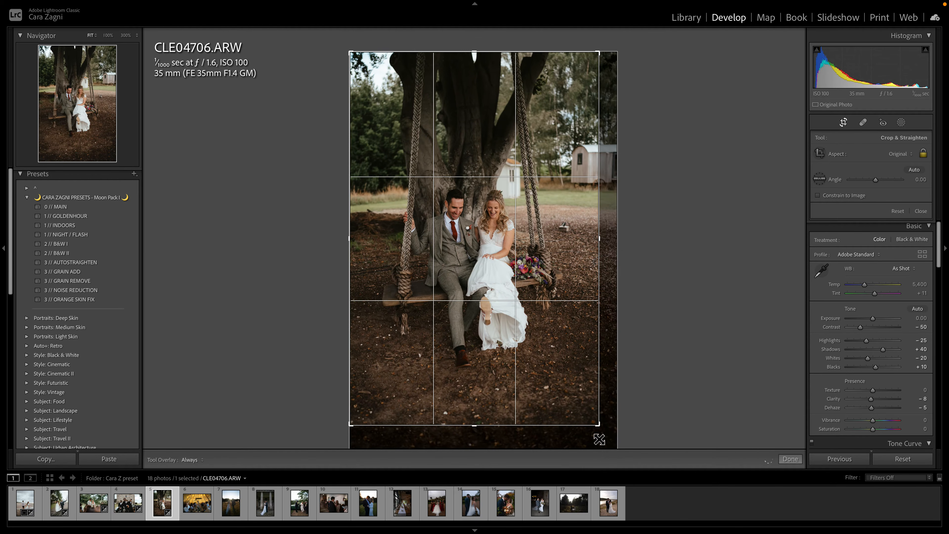
pyautogui.press('Return')
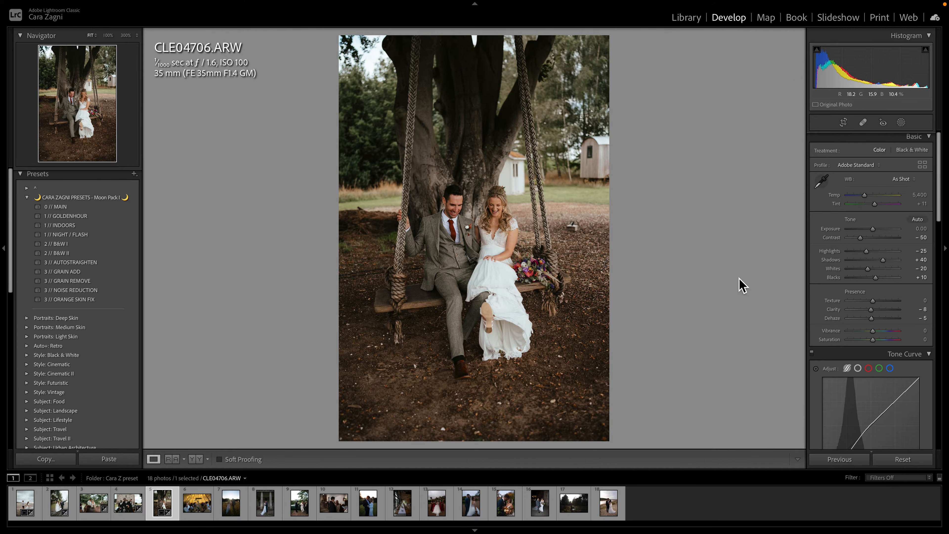
# Set the swing photo's Exposure to +0.10 and compare the edit with the original side by side.
pyautogui.moveTo(873, 229); pyautogui.dragTo(874, 229)
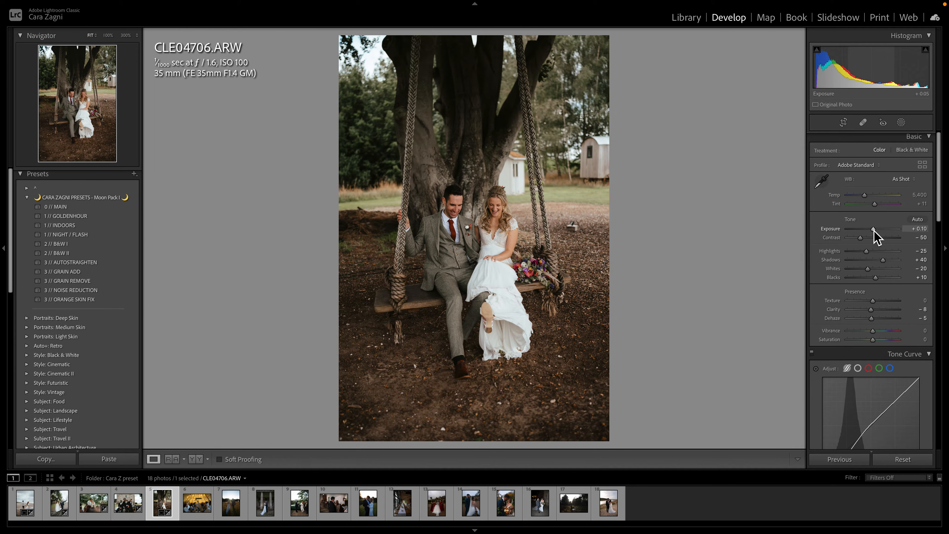
pyautogui.click(196, 459)
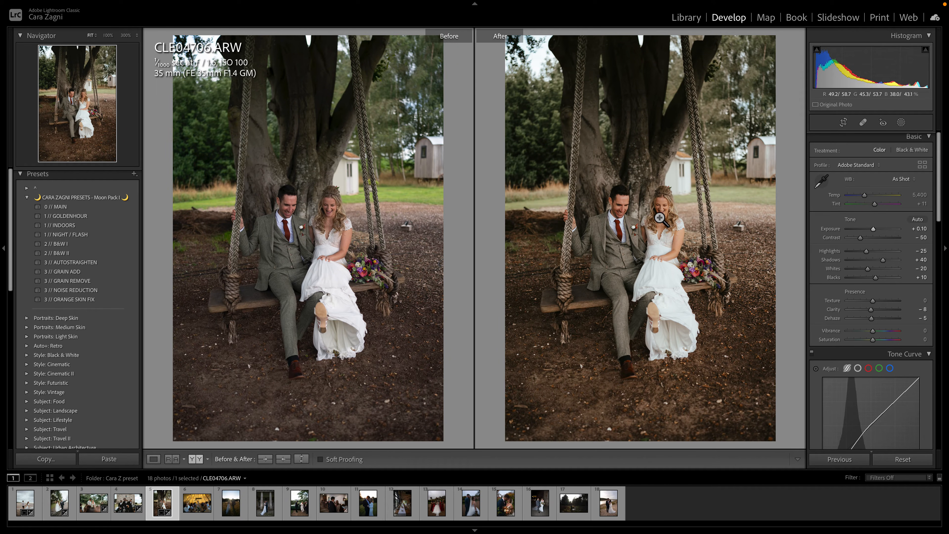
pyautogui.click(153, 459)
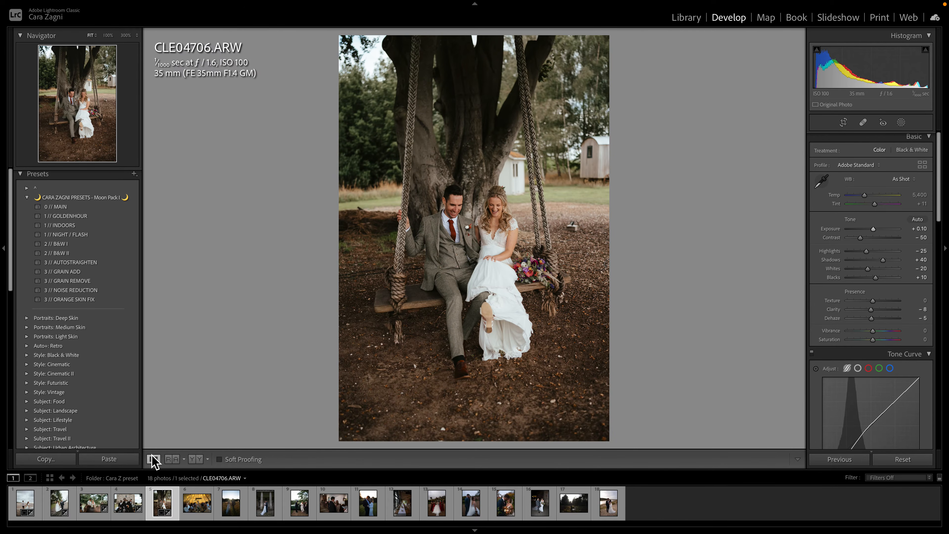
# Apply the 1 // INDOORS preset to the tipi reception photo CLE05643.ARW and crop it slightly tighter from its left and lower edges.
pyautogui.click(194, 513)
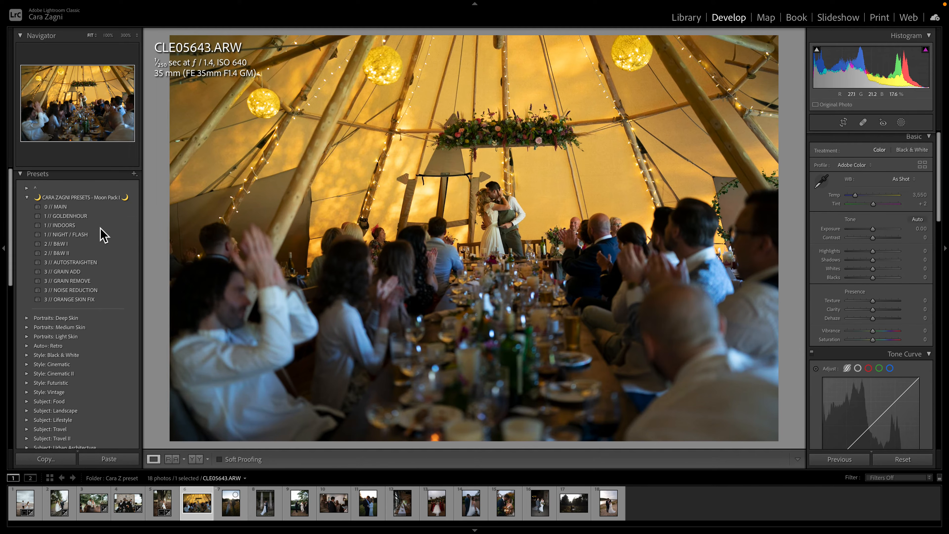
pyautogui.click(109, 225)
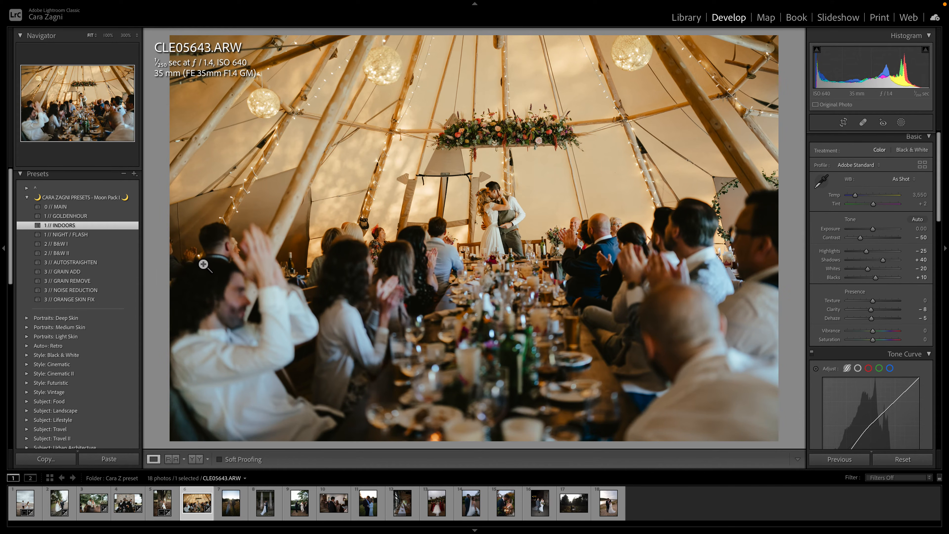
pyautogui.click(843, 123)
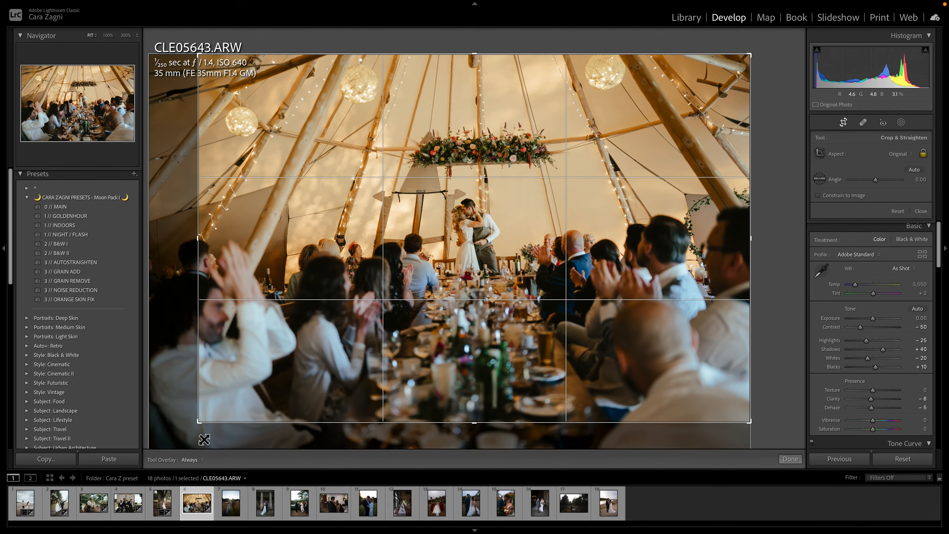
pyautogui.moveTo(204, 439); pyautogui.dragTo(201, 438)
pyautogui.moveTo(406, 397); pyautogui.dragTo(407, 388)
pyautogui.press('Return')
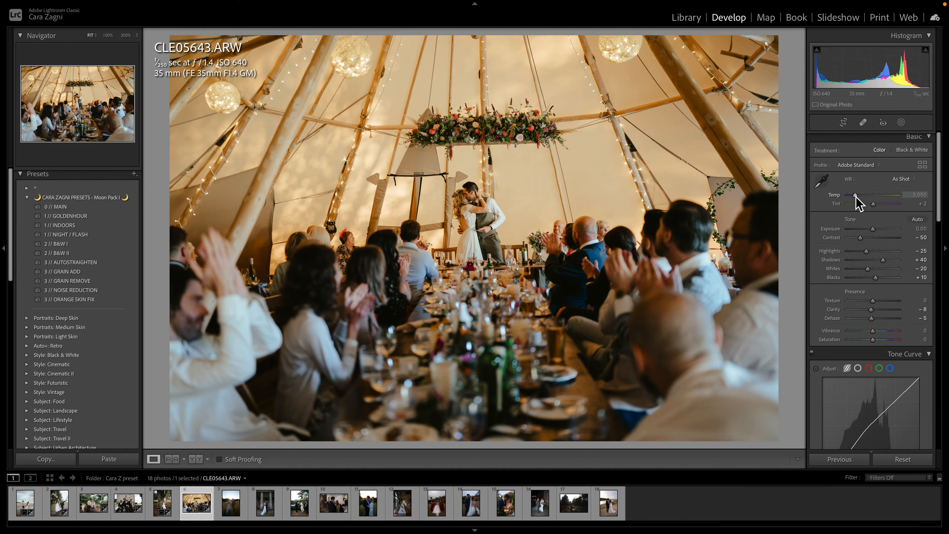
# Cool the tipi photo's white balance to a Temp of 3,249 and compare the edit with the original.
pyautogui.moveTo(857, 203); pyautogui.dragTo(858, 204)
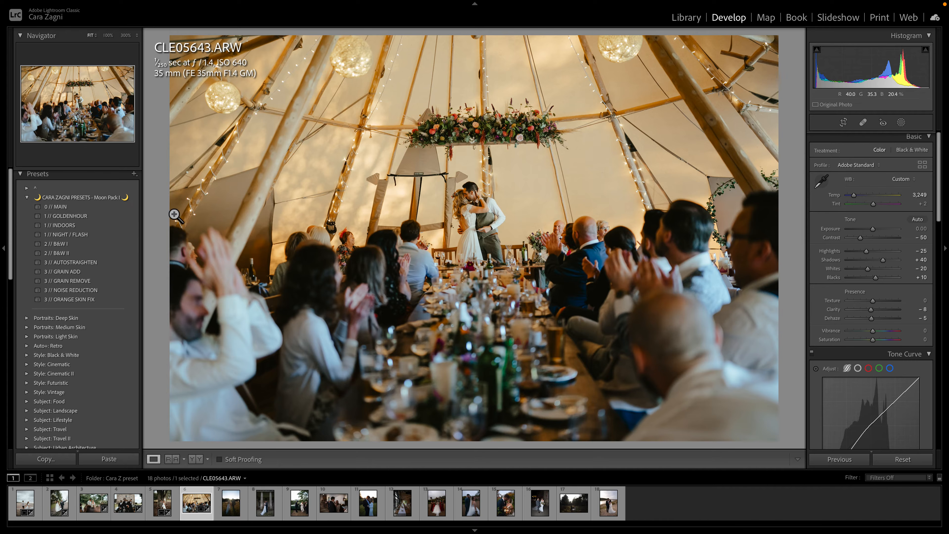
pyautogui.click(191, 459)
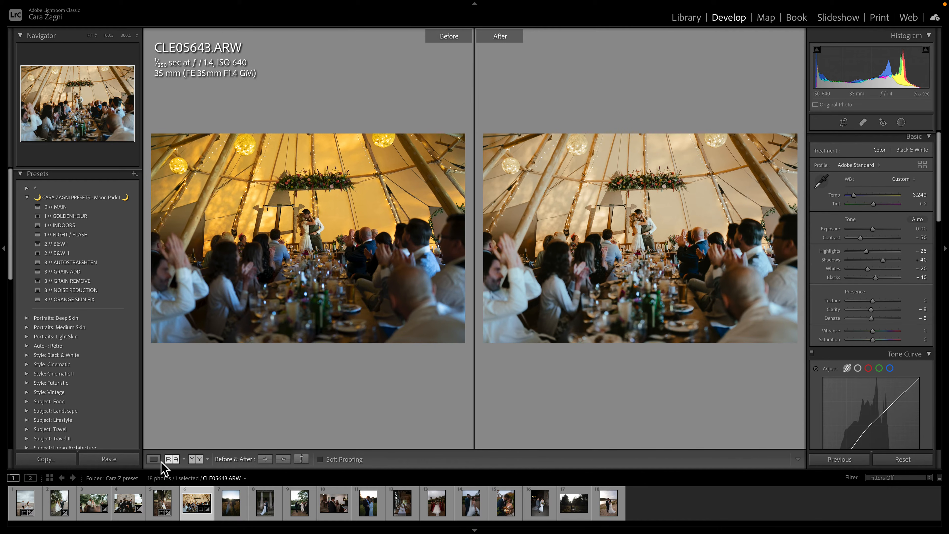
pyautogui.click(153, 459)
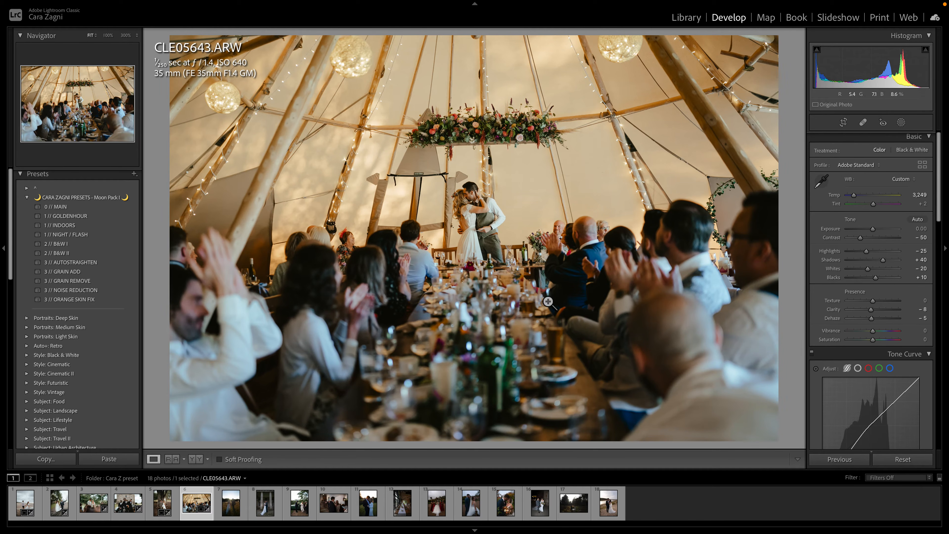
# Apply the 1 // GOLDENHOUR preset to the sunset field photo CLE06031.ARW, set Contrast to -30, and compare it with the original.
pyautogui.click(232, 511)
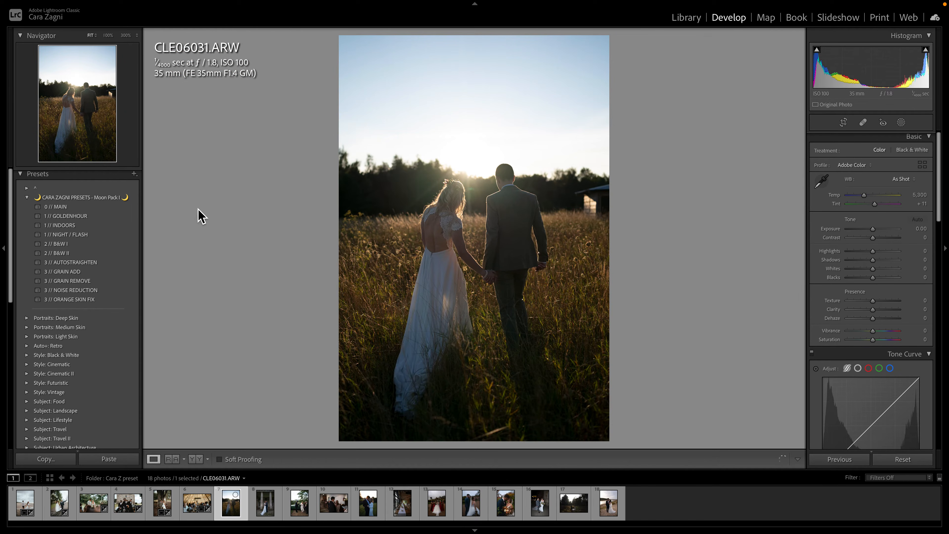
pyautogui.click(126, 219)
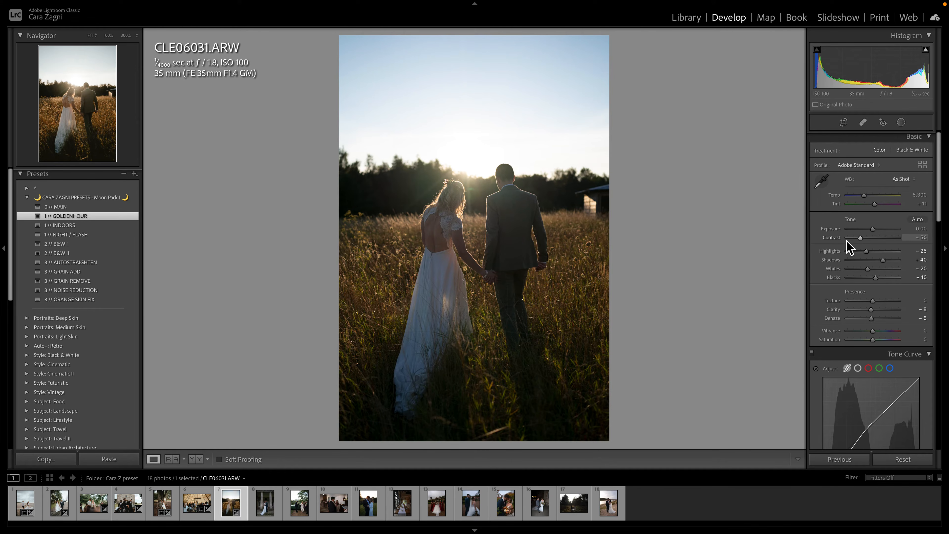
pyautogui.moveTo(861, 238); pyautogui.dragTo(868, 240)
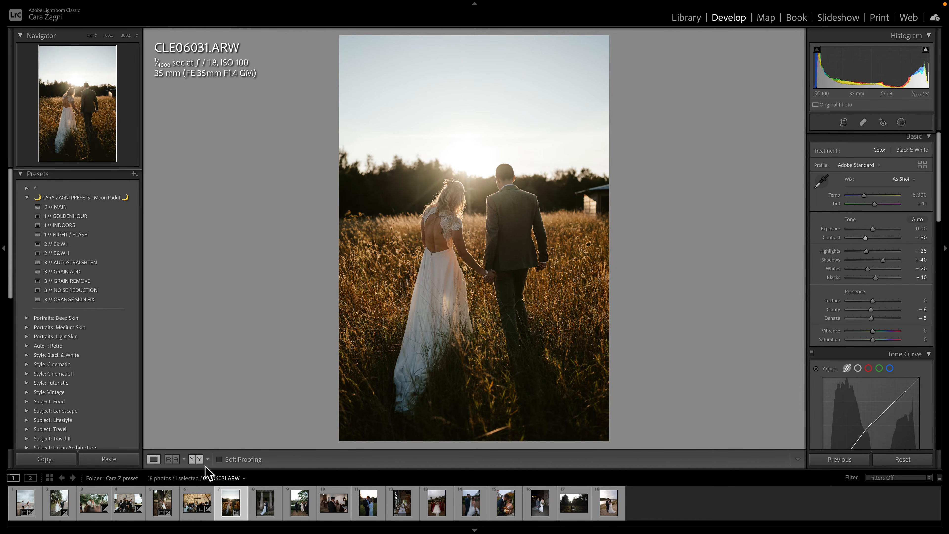
pyautogui.click(198, 460)
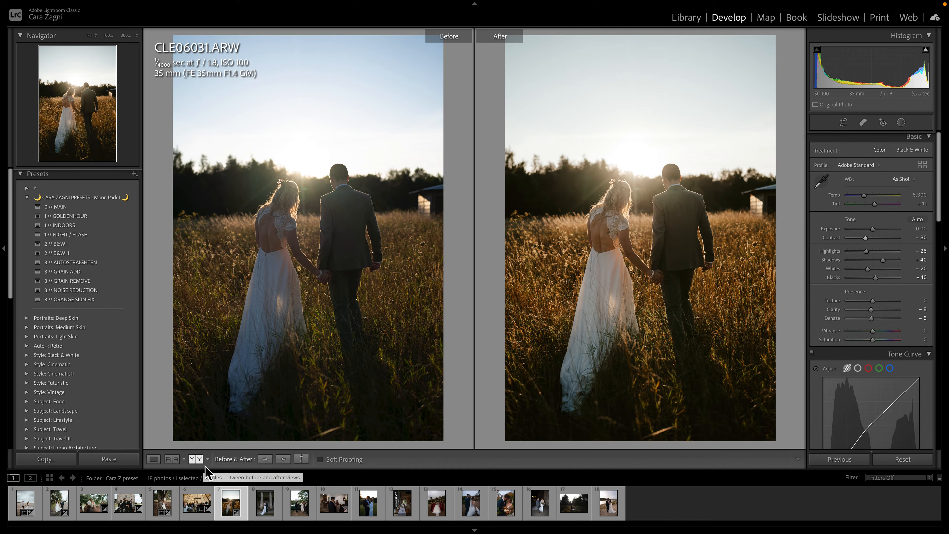
pyautogui.click(156, 462)
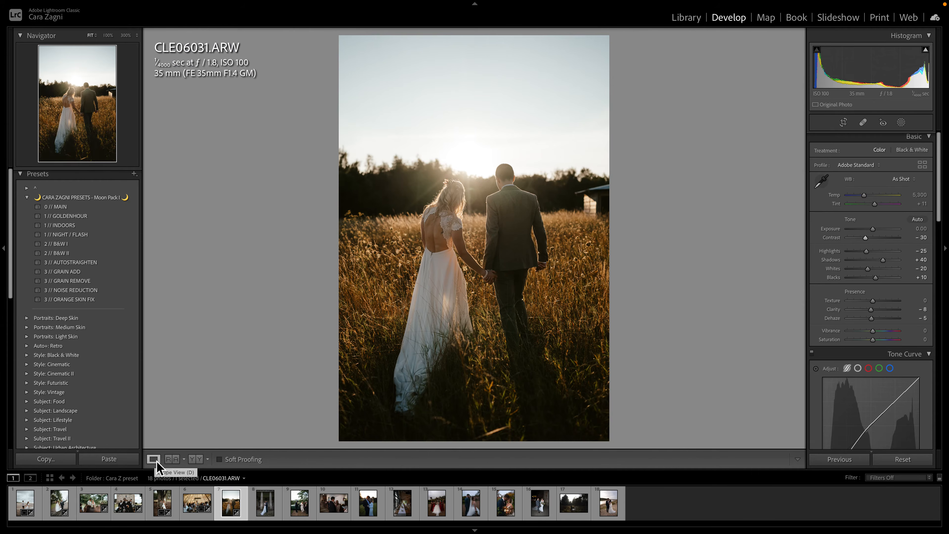
# Apply the 0 // MAIN preset to the photo of the couple between columns, CLZ04844.ARW, and set Exposure to +0.35.
pyautogui.click(269, 516)
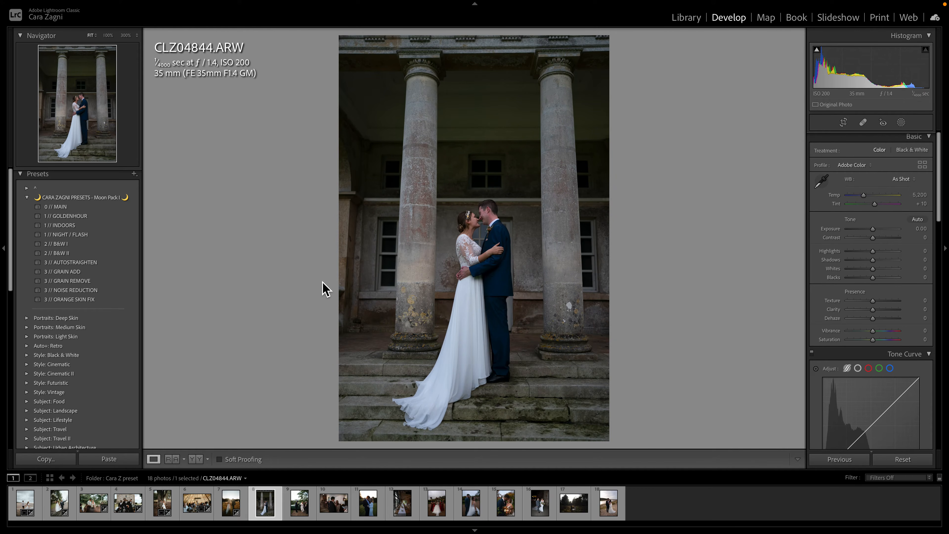
pyautogui.click(125, 208)
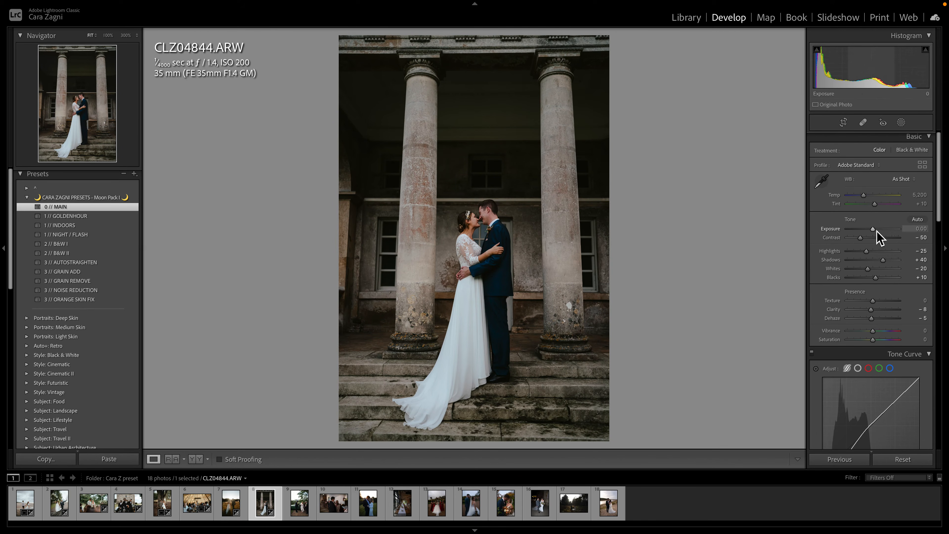
pyautogui.moveTo(877, 232); pyautogui.dragTo(878, 231)
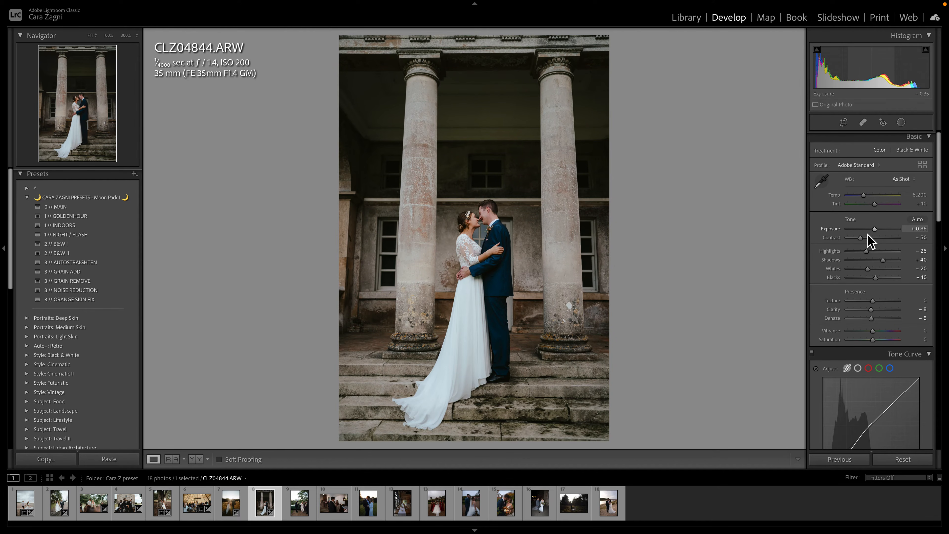
# Set the columns photo's Tint to +7 and Temp to 5,282, and compare the edit with the original.
pyautogui.moveTo(879, 210); pyautogui.dragTo(877, 209)
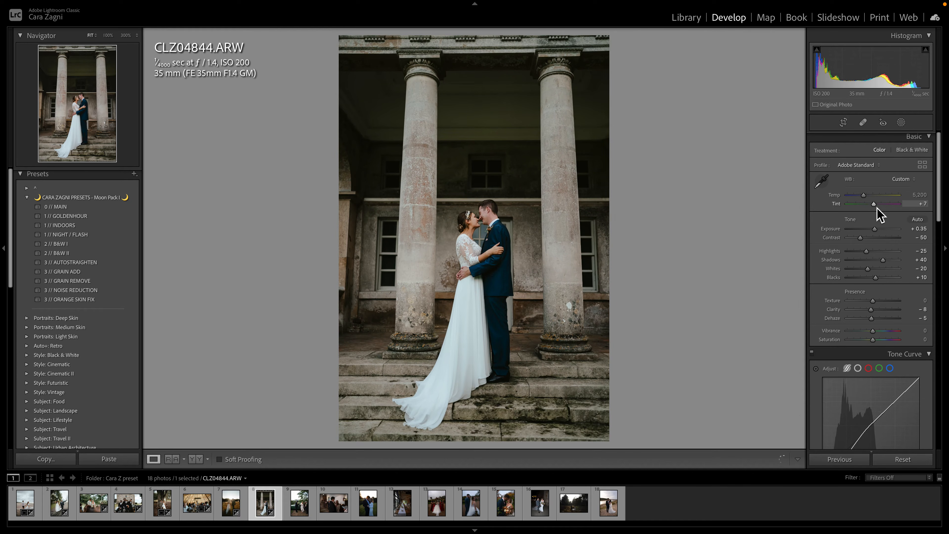
pyautogui.moveTo(868, 198); pyautogui.dragTo(868, 198)
pyautogui.click(203, 463)
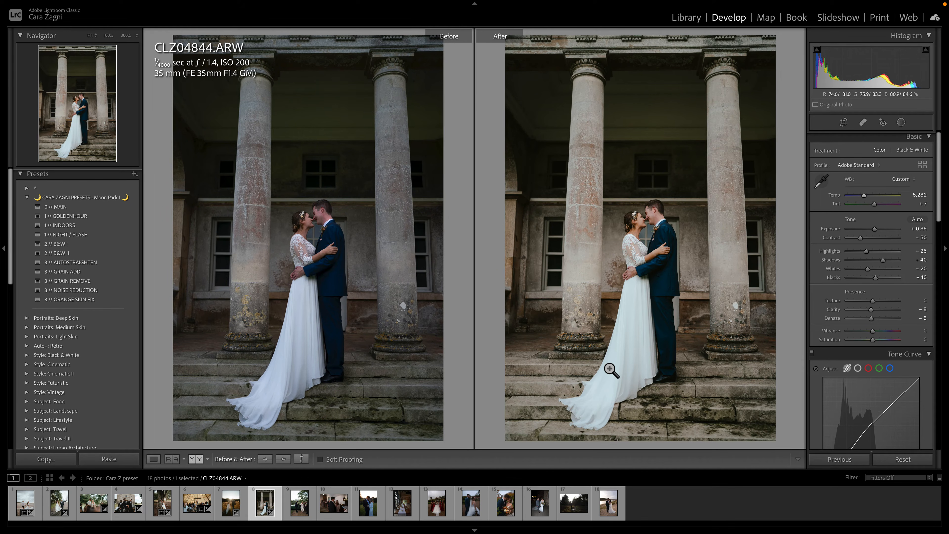
pyautogui.click(154, 460)
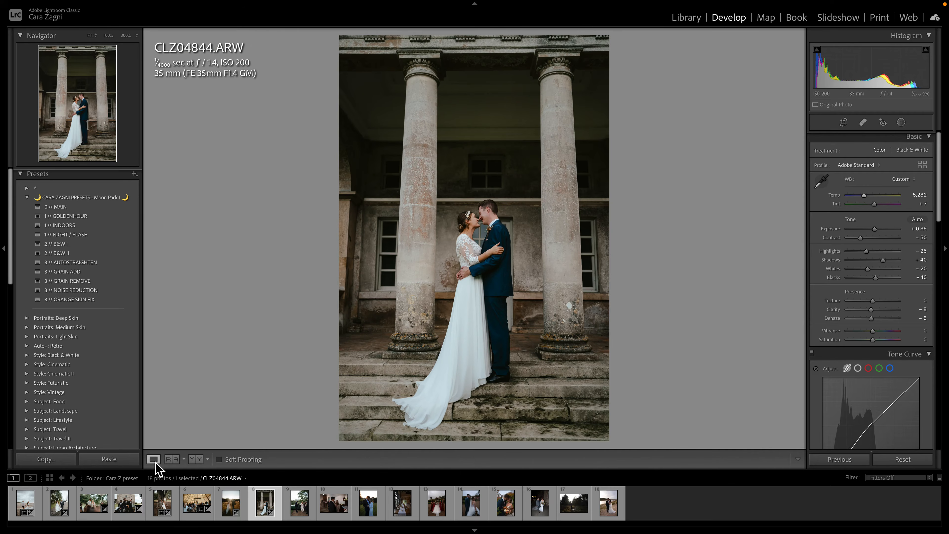
# Apply the 0 // MAIN preset to the green car arrival photo CLZ02578.ARW and set Exposure to -0.20.
pyautogui.click(300, 518)
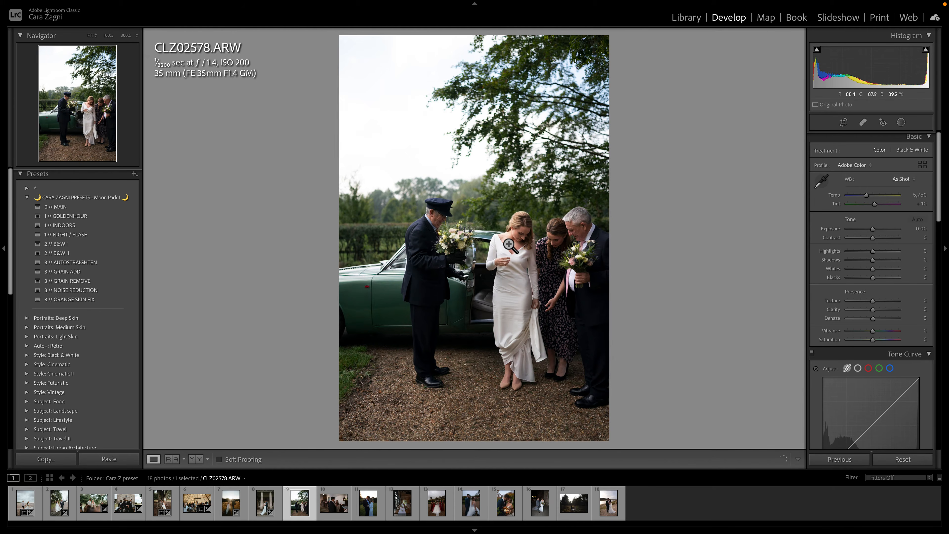
pyautogui.click(121, 209)
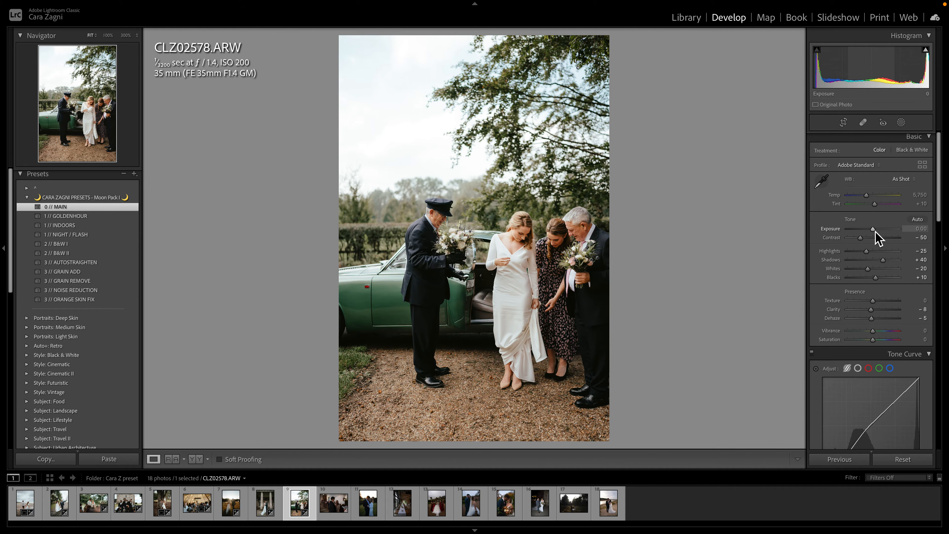
pyautogui.moveTo(875, 232); pyautogui.dragTo(874, 232)
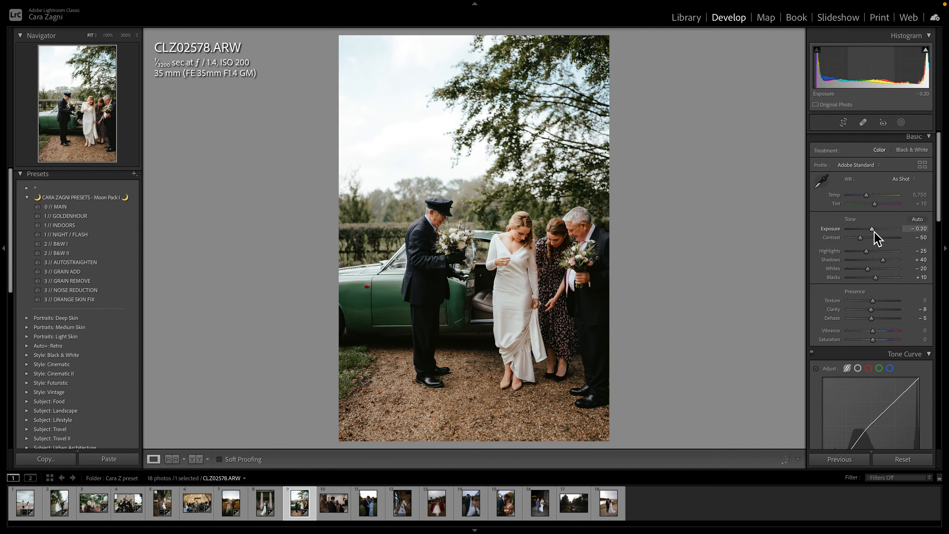
# Cool the green car photo's white balance to a Temp of 5,467 and compare the edit with the original.
pyautogui.moveTo(867, 198); pyautogui.dragTo(865, 198)
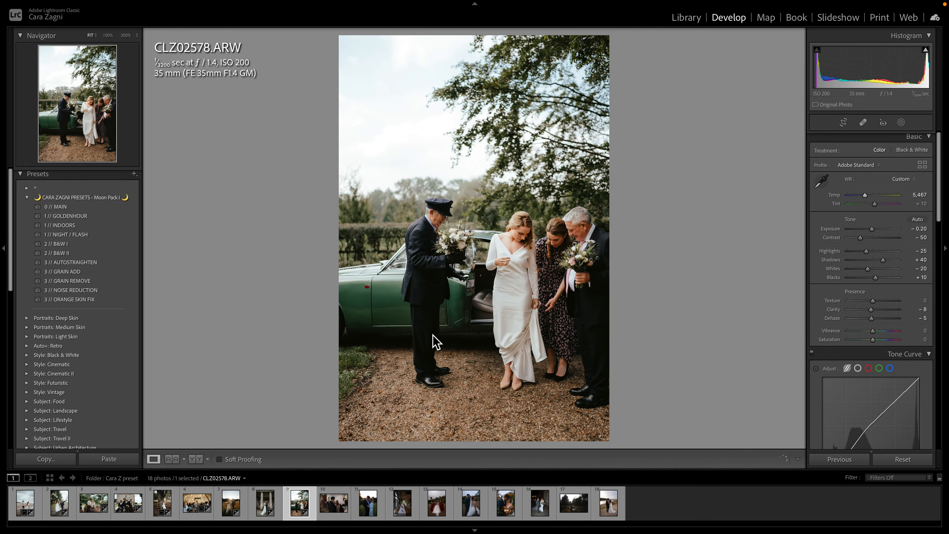
pyautogui.press('y')
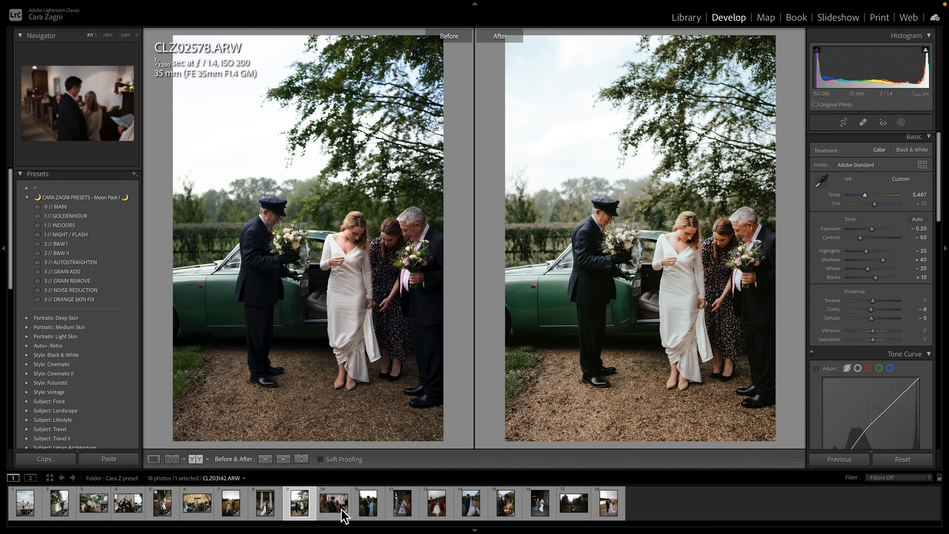
pyautogui.click(153, 459)
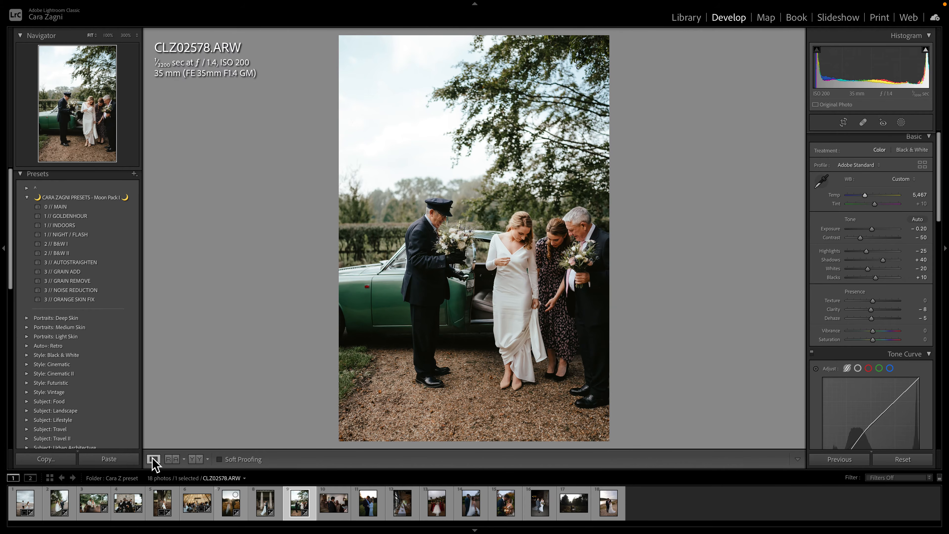
# Apply the 1 // INDOORS and 3 // NOISE REDUCTION presets to the church photo CLZ03142.ARW, with Exposure at +0.55.
pyautogui.click(333, 515)
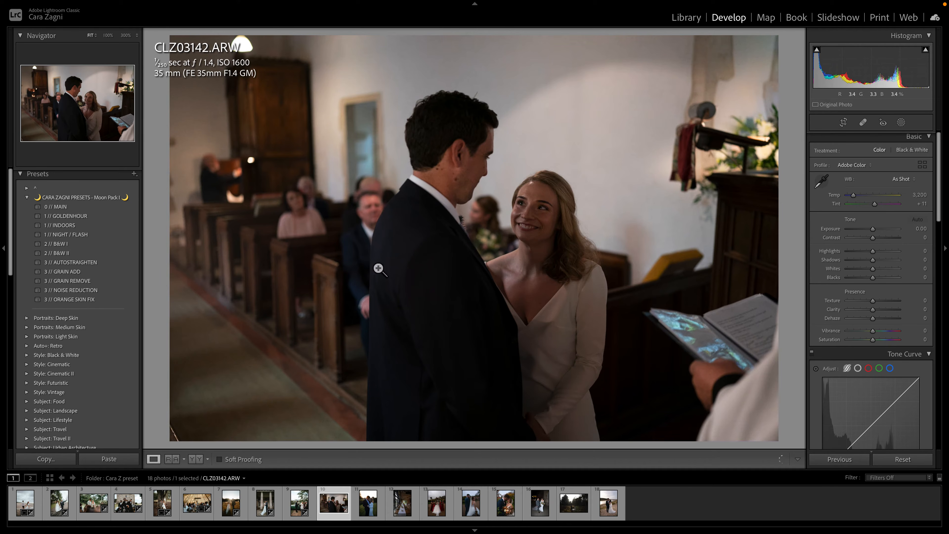
pyautogui.click(96, 226)
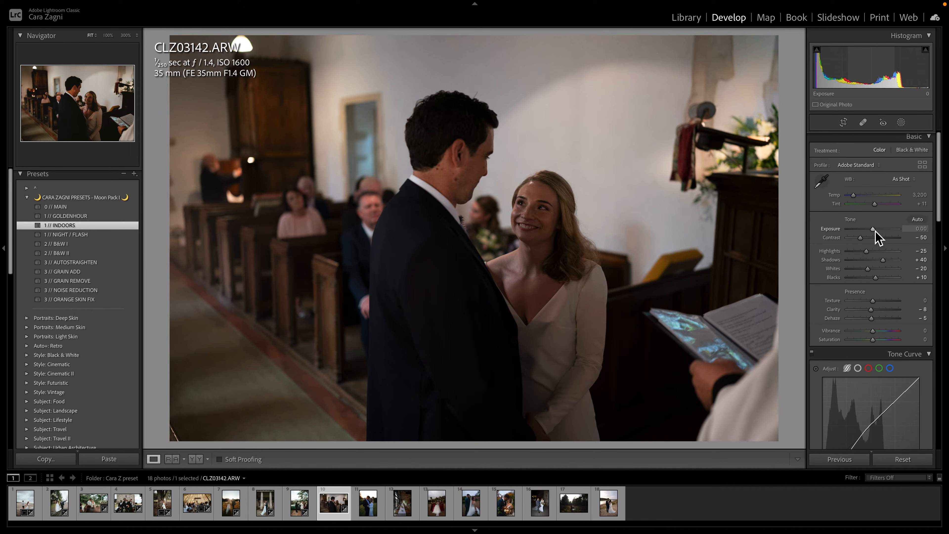
pyautogui.moveTo(875, 230); pyautogui.dragTo(878, 230)
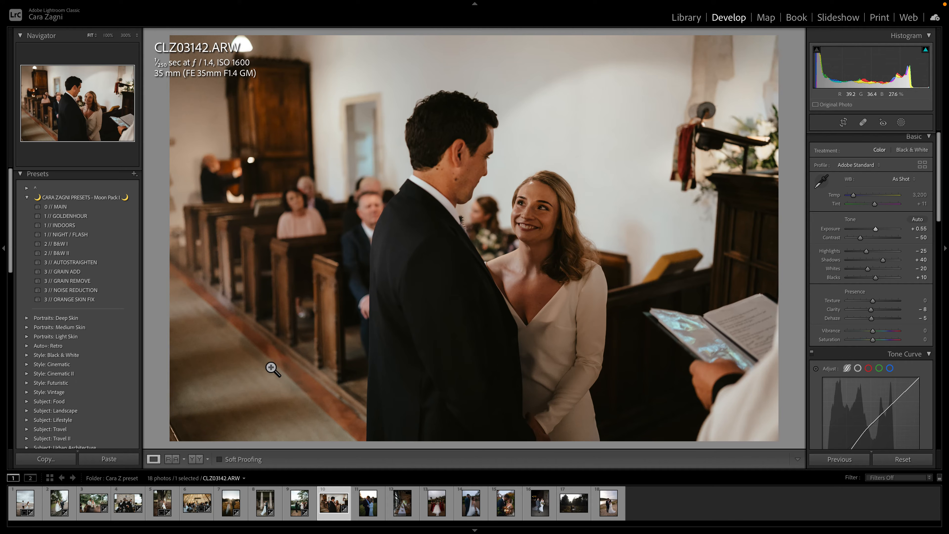
pyautogui.click(108, 293)
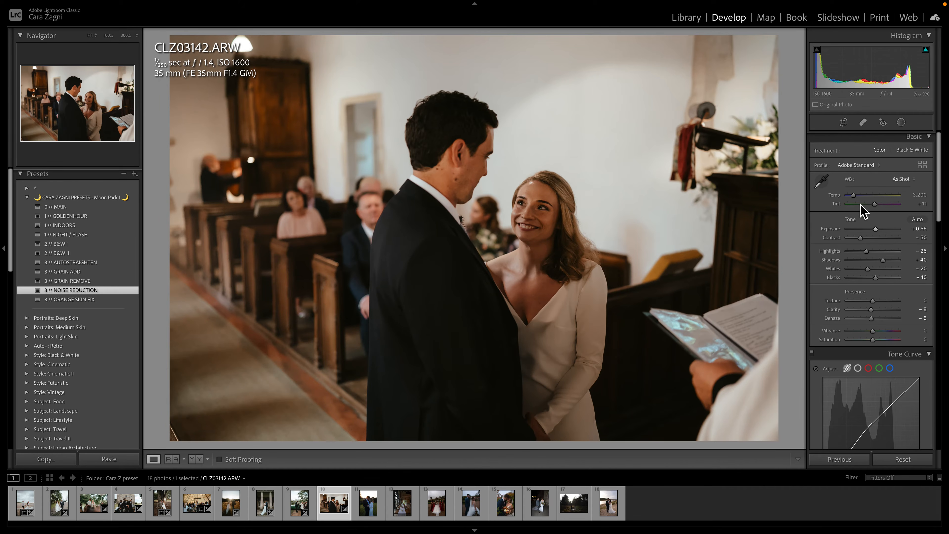
# Set the church photo's Tint to +6, Temp to 3,048 and Exposure to +0.90, and inspect the couple at 100%.
pyautogui.moveTo(876, 207); pyautogui.dragTo(855, 198)
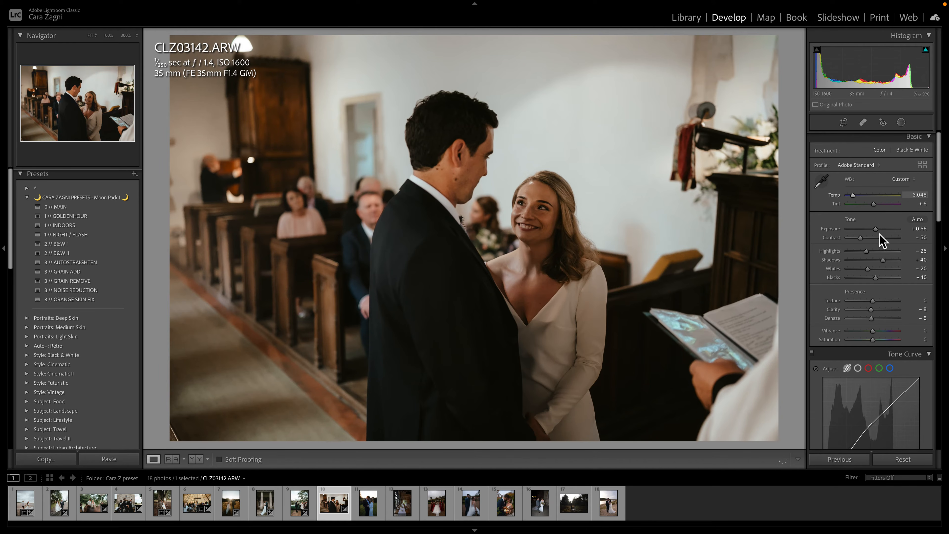
pyautogui.moveTo(878, 232); pyautogui.dragTo(877, 231)
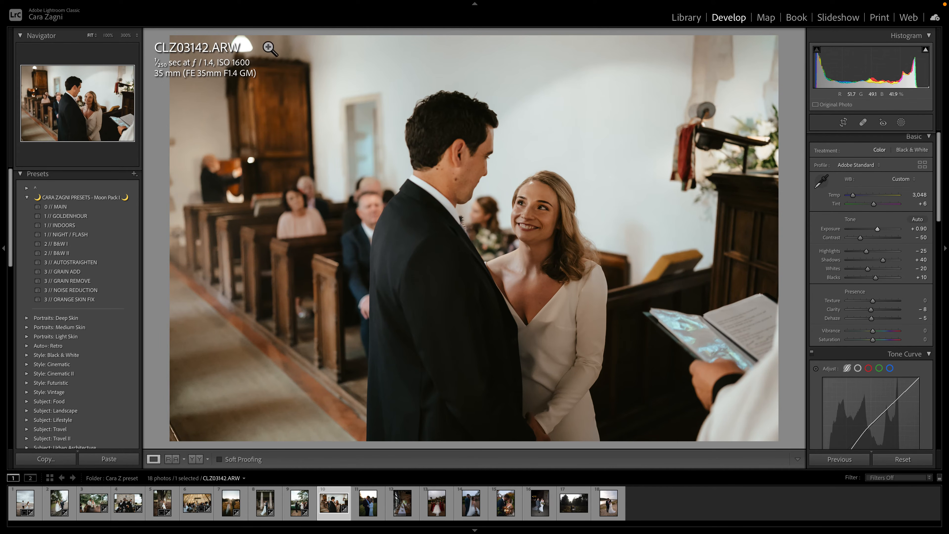
pyautogui.click(519, 225)
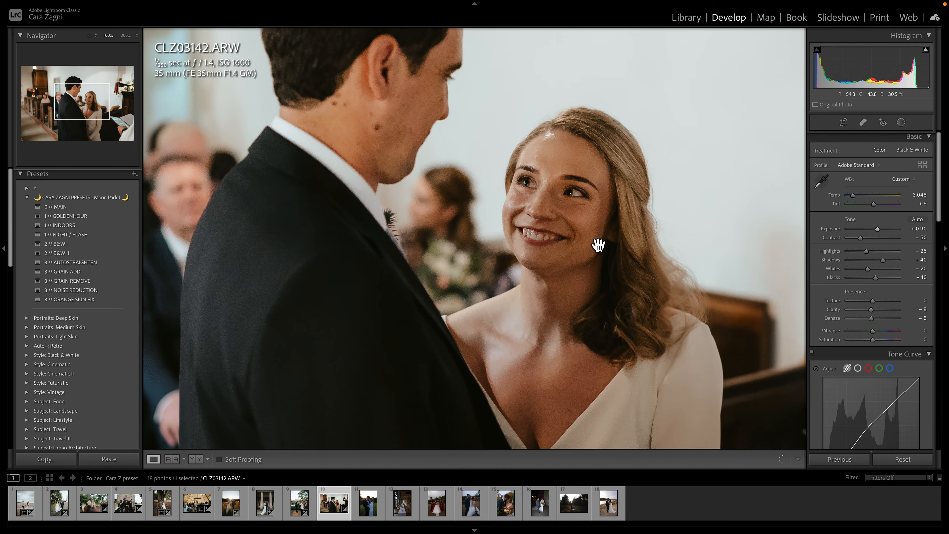
pyautogui.click(598, 245)
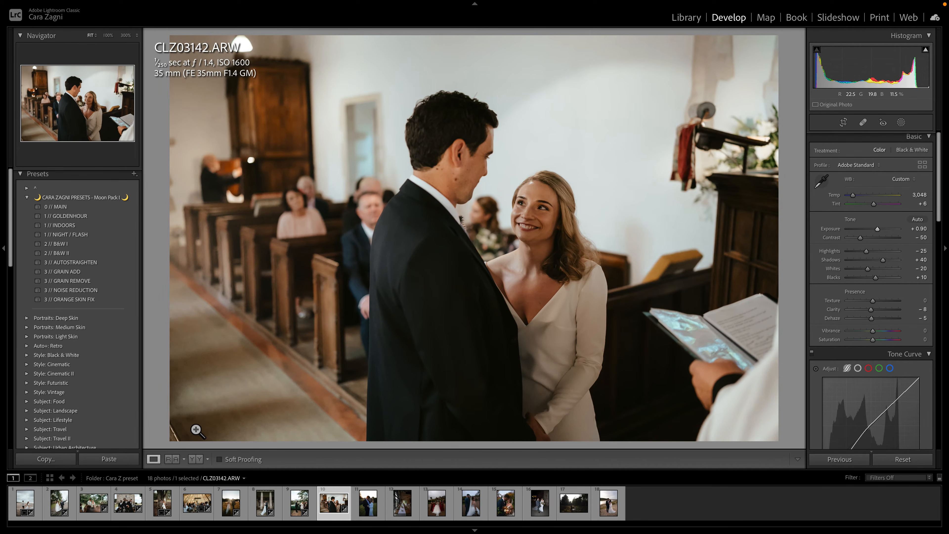
# Compare the church photo's edit side by side with the original and return to the single view.
pyautogui.click(196, 459)
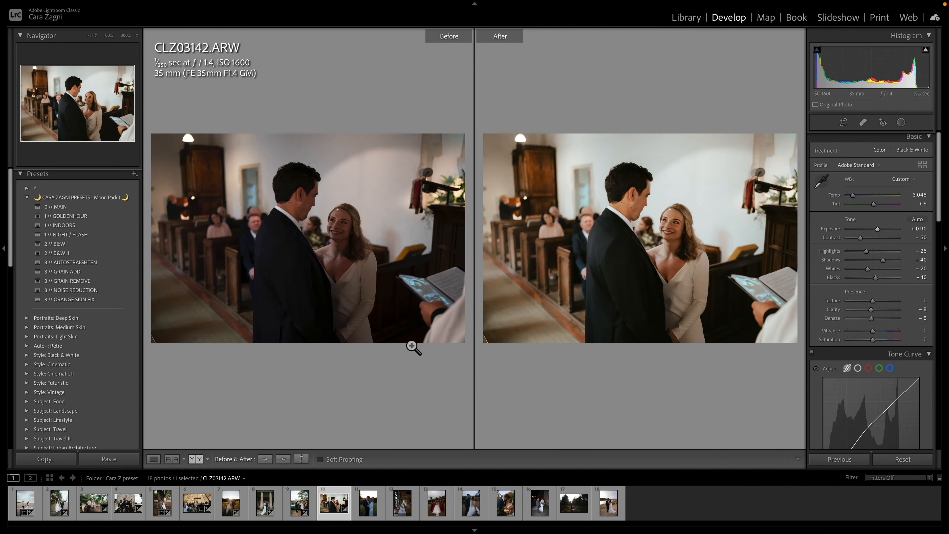
pyautogui.click(153, 459)
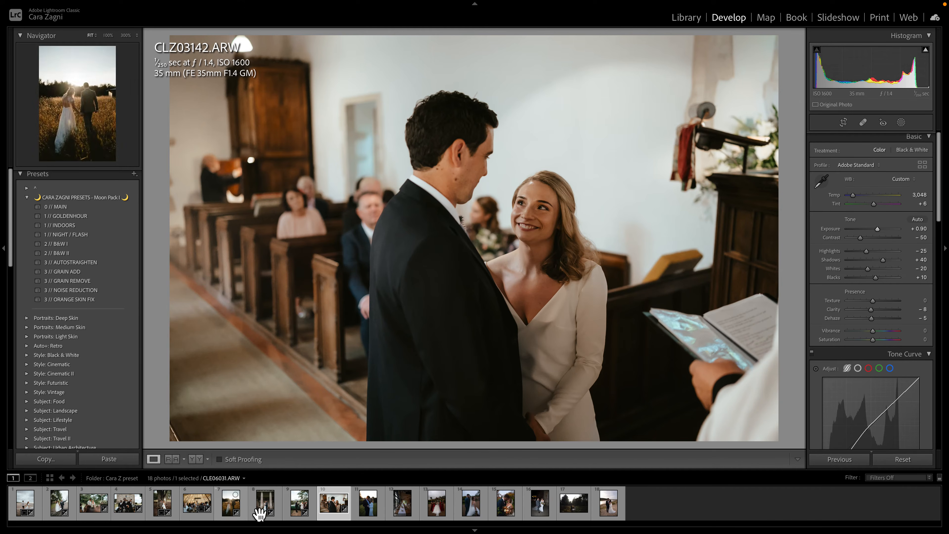
# Apply the 1 // GOLDENHOUR preset to the sunset couple photo CLE09085.ARW and crop it slightly tighter, repositioning the couple in the frame.
pyautogui.click(368, 503)
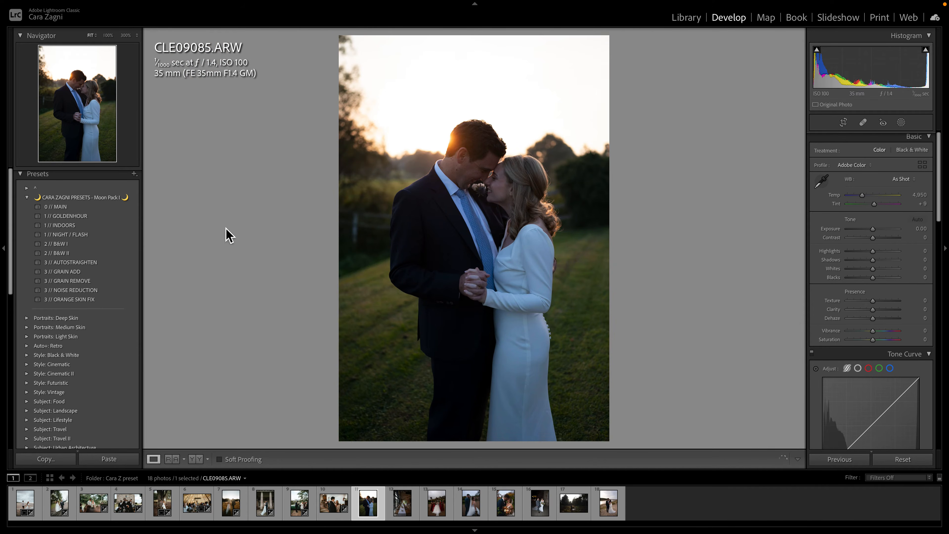
pyautogui.click(112, 218)
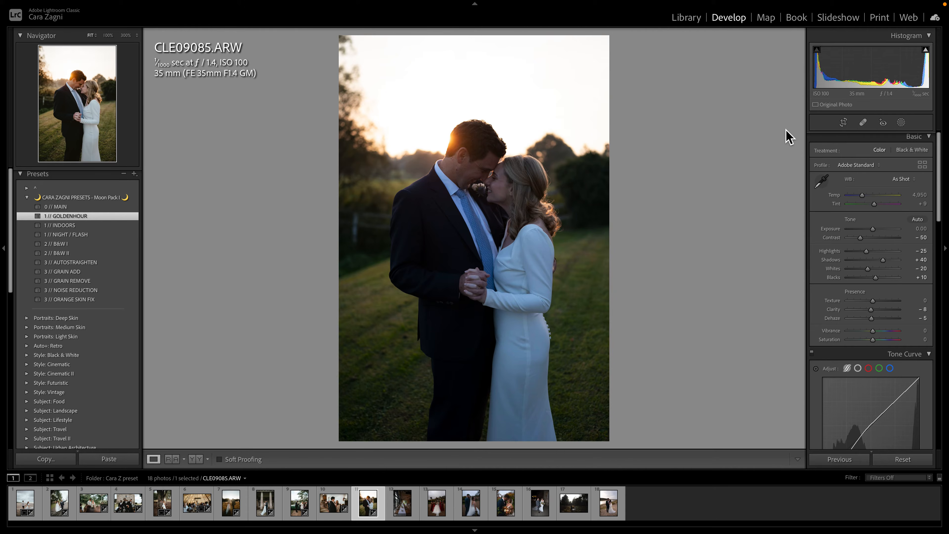
pyautogui.click(843, 122)
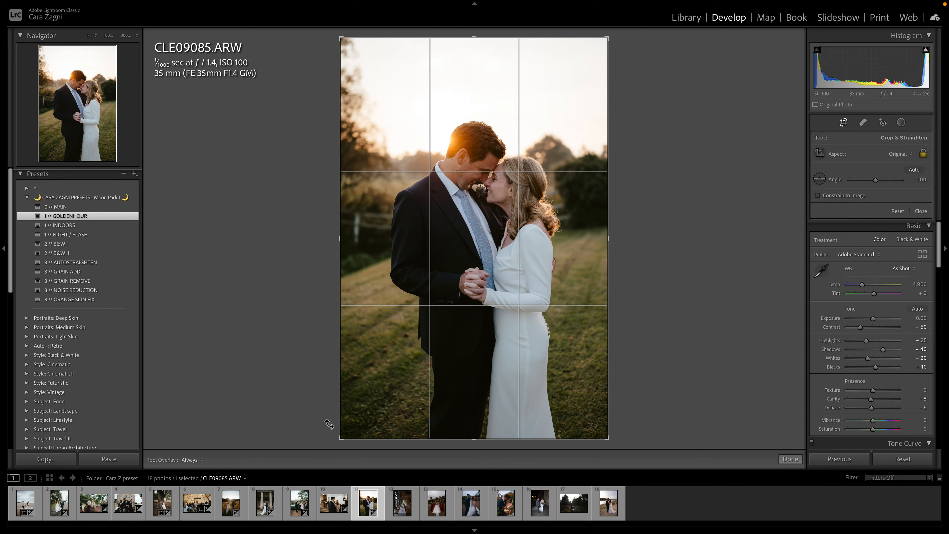
pyautogui.moveTo(345, 439); pyautogui.dragTo(355, 435)
pyautogui.moveTo(478, 419); pyautogui.dragTo(494, 421)
pyautogui.press('Return')
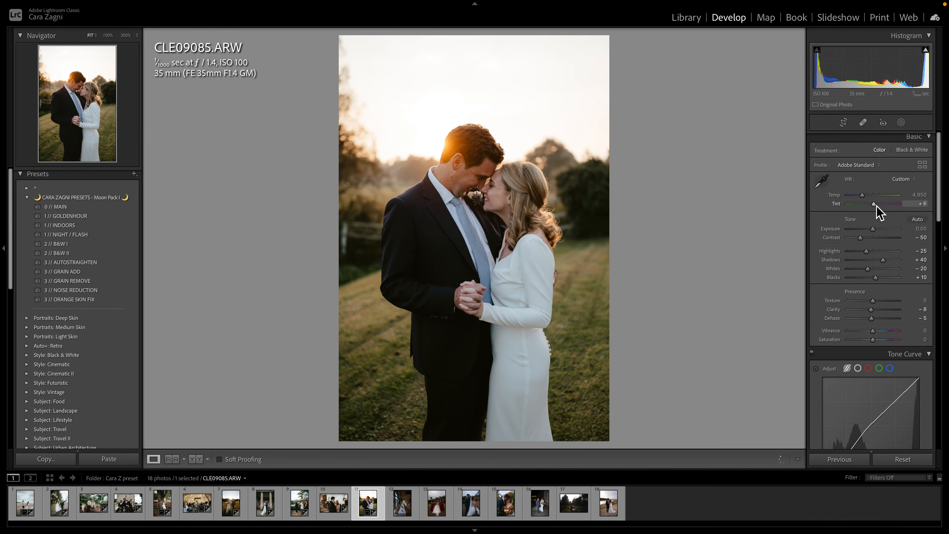
# Set the sunset couple photo's Tint to +4 and compare the edit with the original.
pyautogui.press('Down')
pyautogui.click(200, 459)
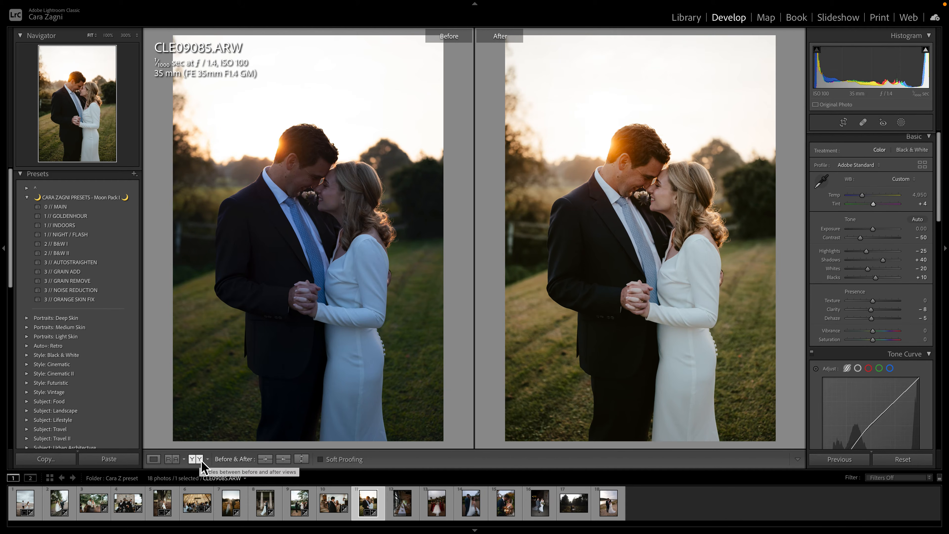
pyautogui.click(154, 459)
# Apply the 0 // MAIN and 3 // AUTOSTRAIGHTEN presets to the table photo wed146.ARW and compare the edit with the original.
pyautogui.click(407, 509)
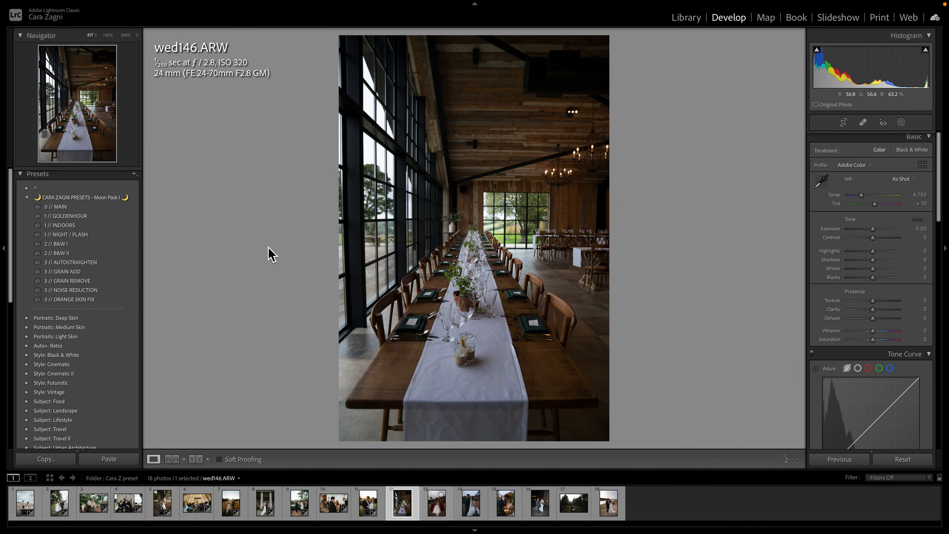
pyautogui.click(94, 208)
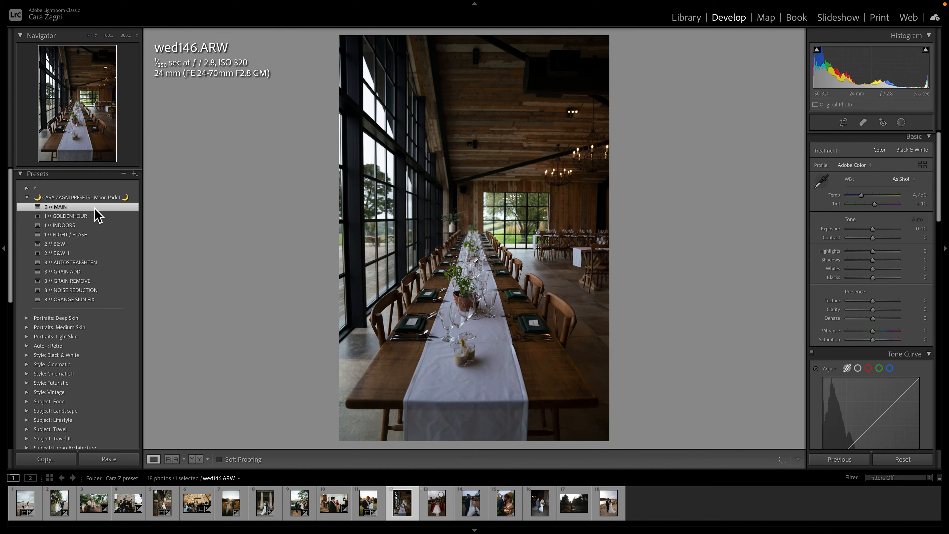
pyautogui.click(95, 263)
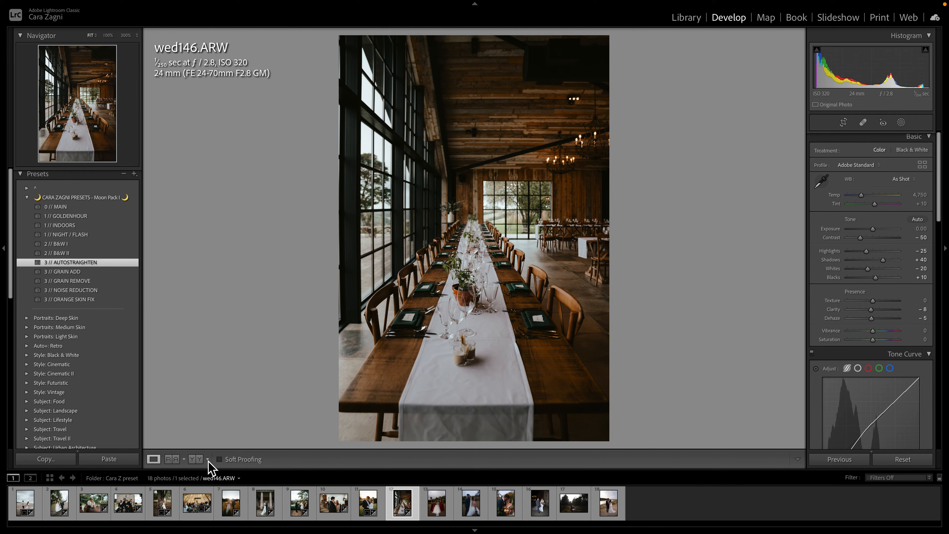
pyautogui.click(199, 459)
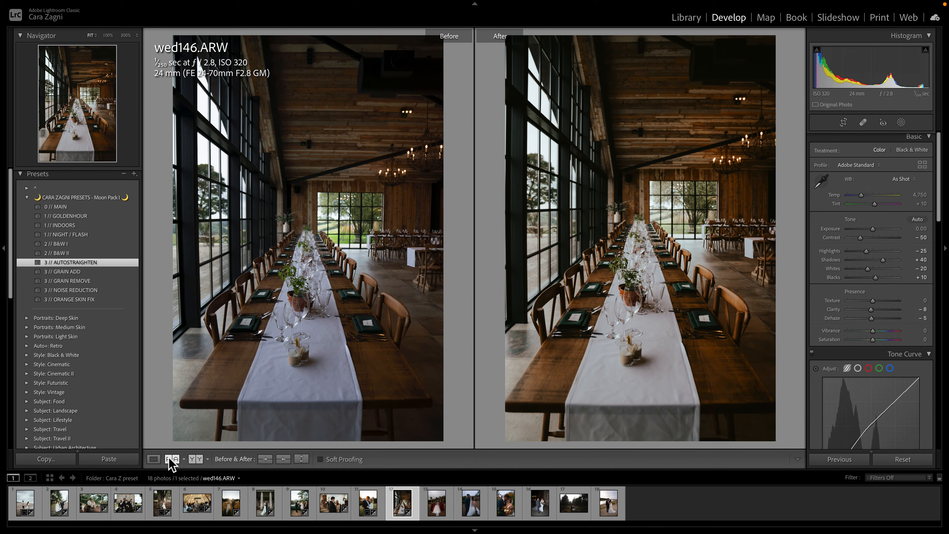
pyautogui.click(154, 459)
# Apply the 0 // MAIN preset to the bridesmaids photo CLE09077.ARW and set Exposure to +0.65.
pyautogui.click(445, 509)
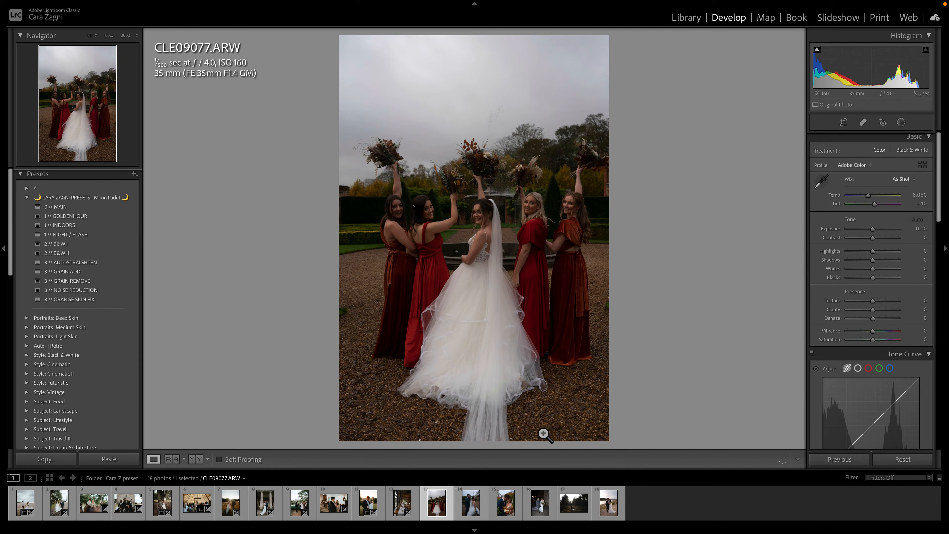
pyautogui.click(126, 216)
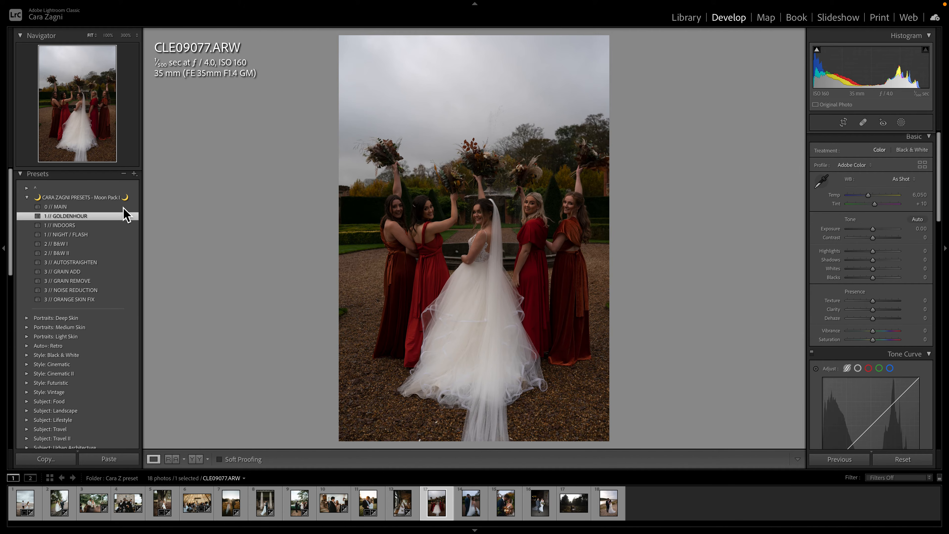
pyautogui.click(121, 207)
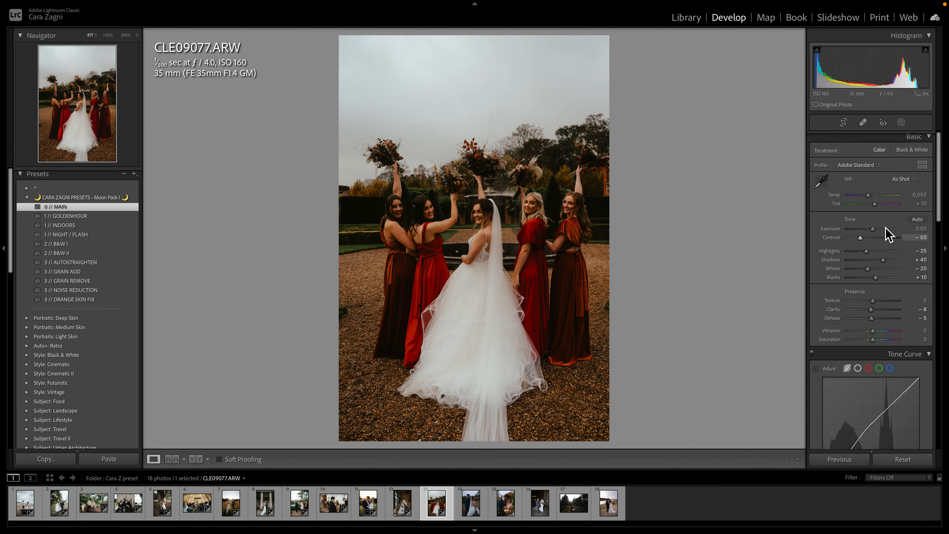
pyautogui.moveTo(878, 230); pyautogui.dragTo(880, 231)
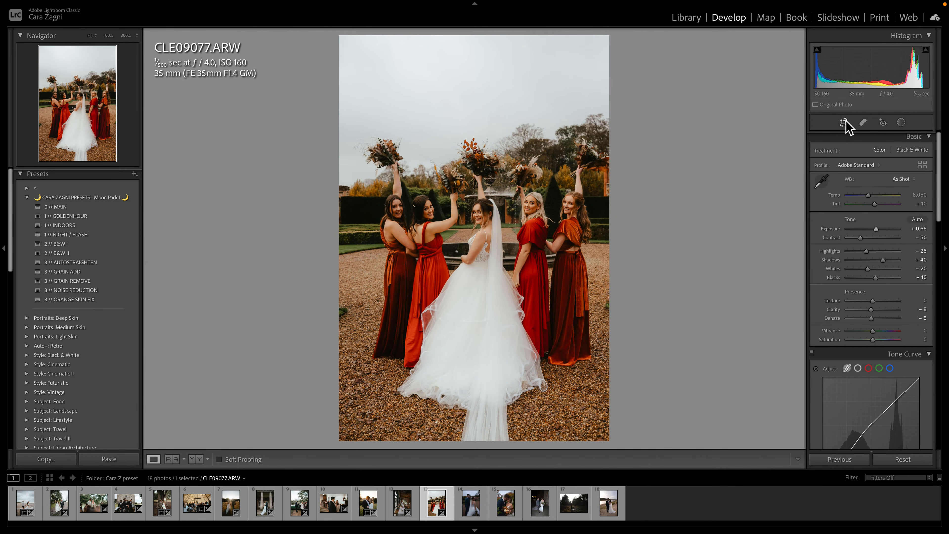
# Cool the bridesmaids photo's white balance to a Temp of 5,267 and crop slightly off its left and bottom edges.
pyautogui.moveTo(871, 197); pyautogui.dragTo(868, 198)
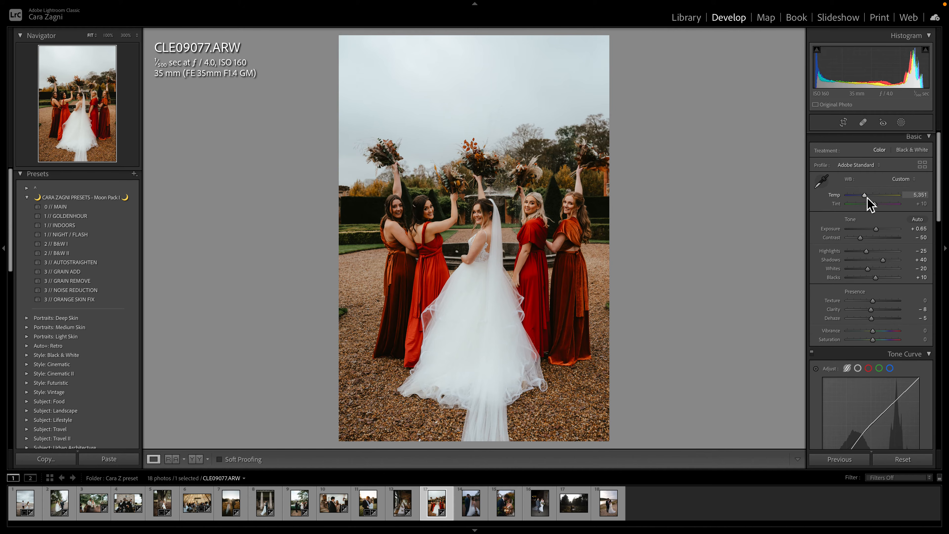
pyautogui.moveTo(868, 198); pyautogui.dragTo(866, 198)
pyautogui.moveTo(866, 198); pyautogui.dragTo(867, 198)
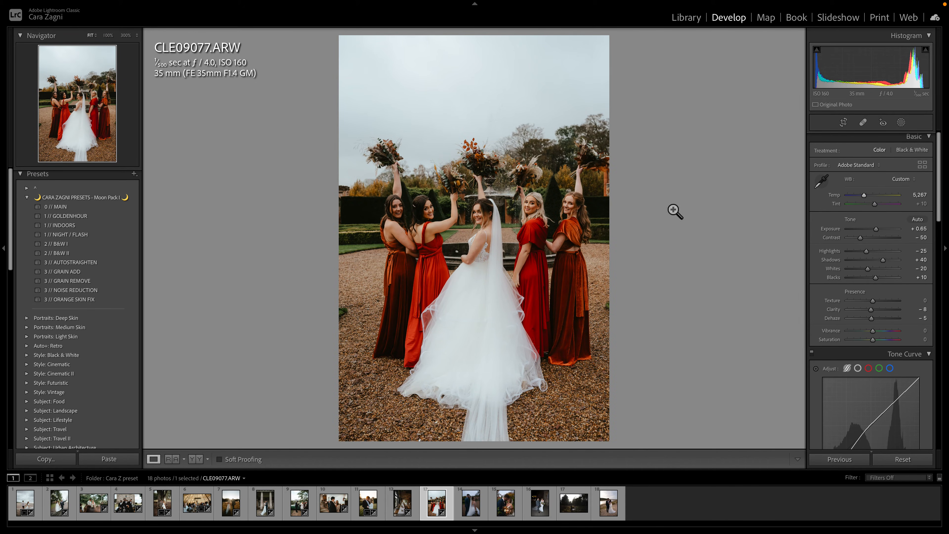
pyautogui.click(843, 123)
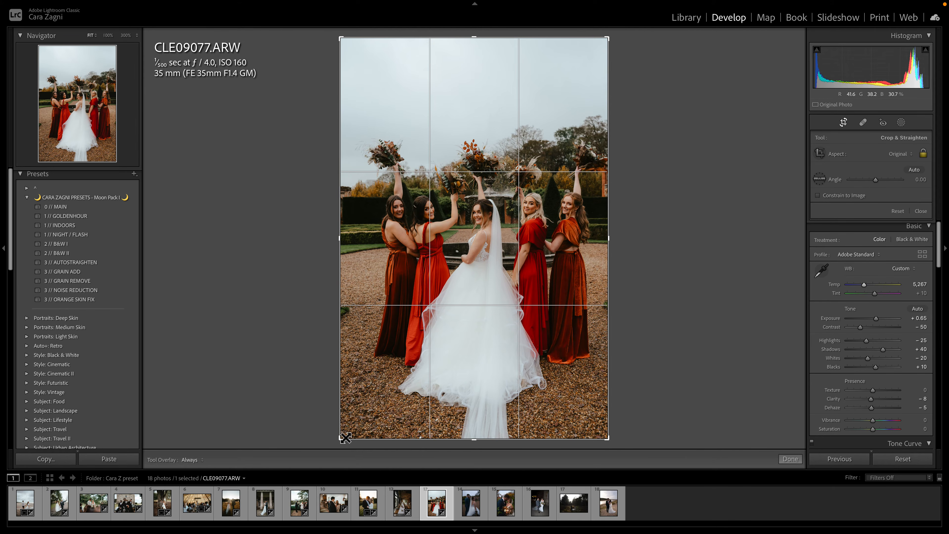
pyautogui.moveTo(338, 442); pyautogui.dragTo(351, 438)
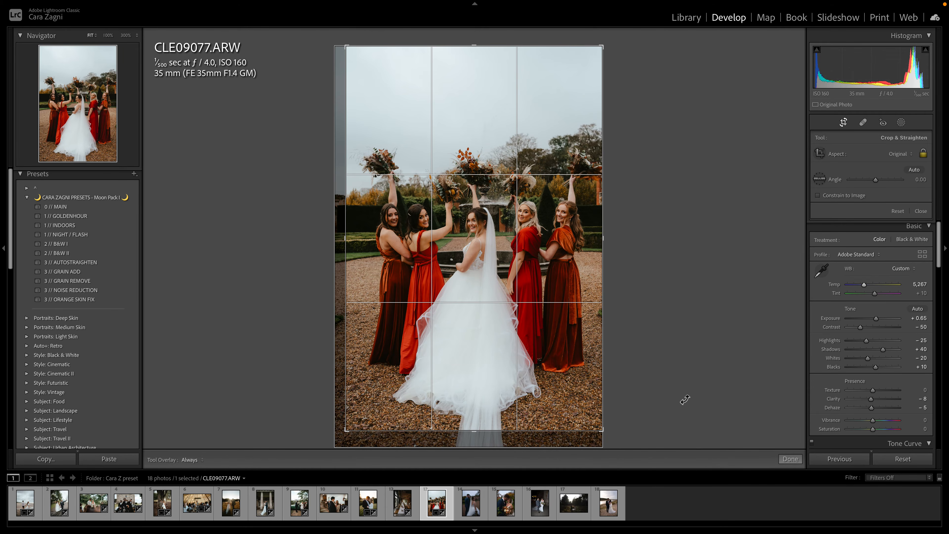
pyautogui.press('Return')
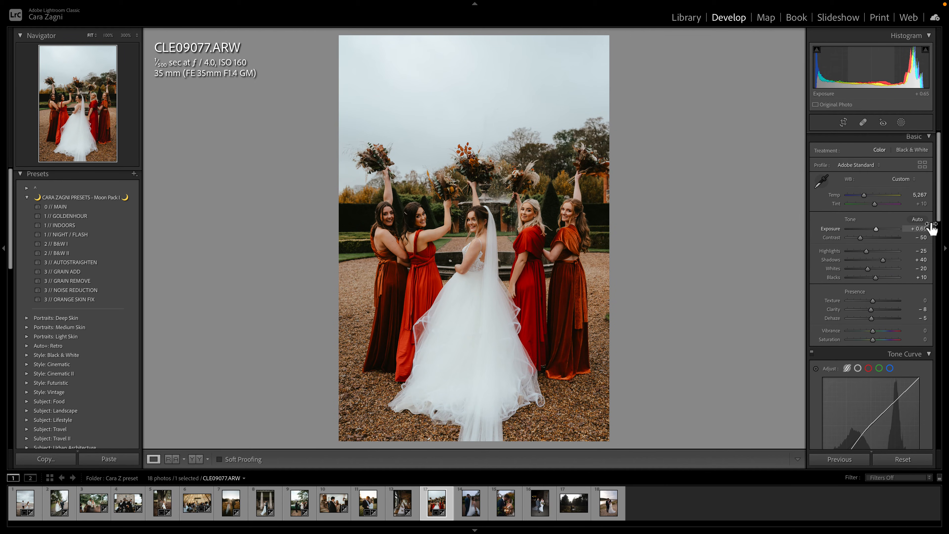
# Raise the bridesmaids photo's Shadows to +47 and compare the edit with the original.
pyautogui.moveTo(883, 259); pyautogui.dragTo(887, 261)
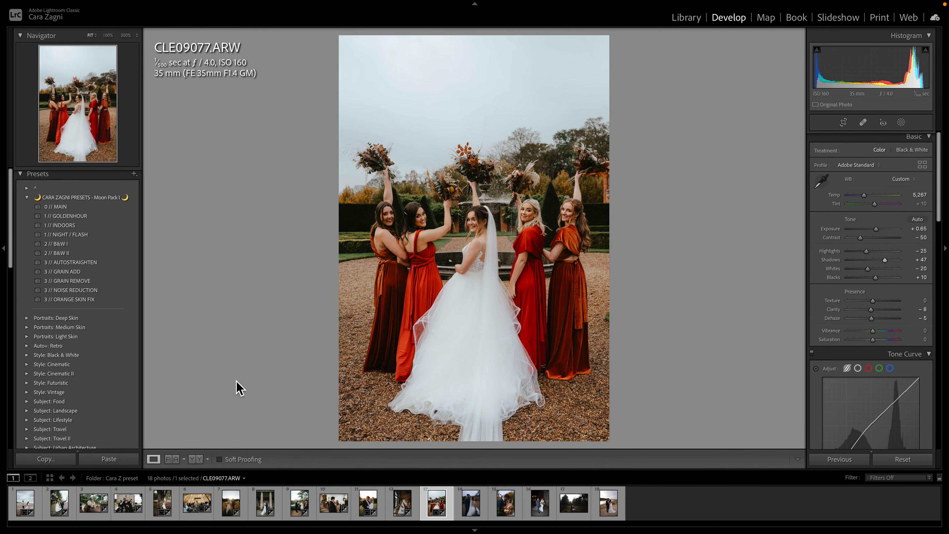
pyautogui.click(200, 458)
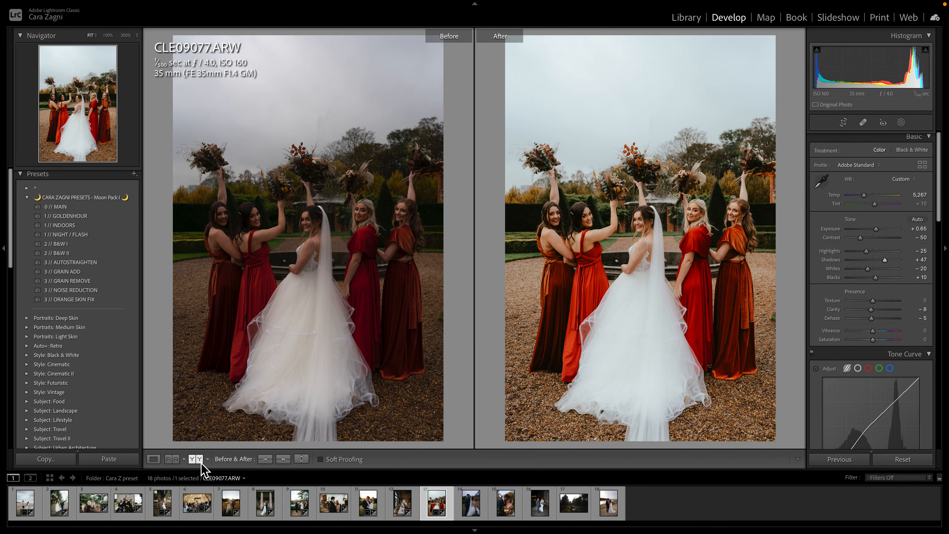
pyautogui.click(153, 458)
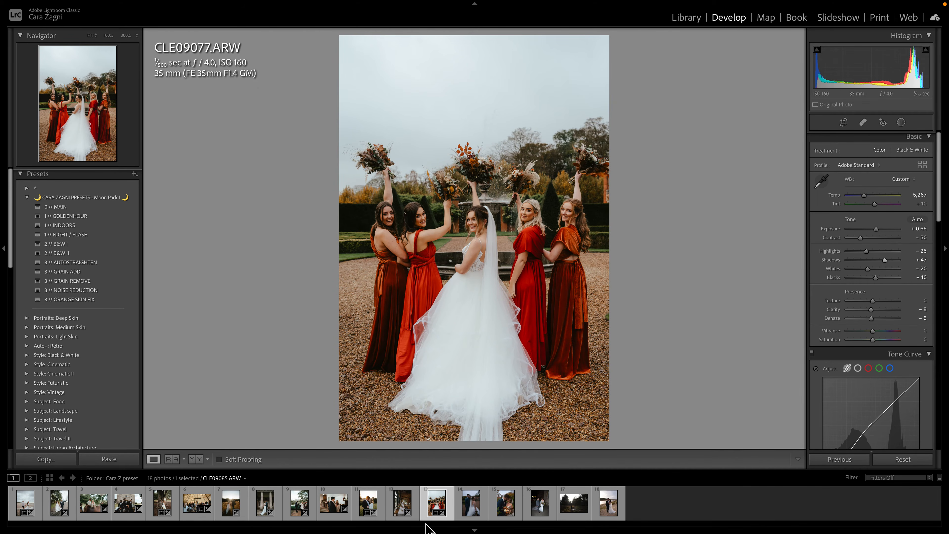
# Apply the 2 // B&W I preset to the couple photo CLE00428.ARW and set Exposure to +0.40.
pyautogui.click(473, 511)
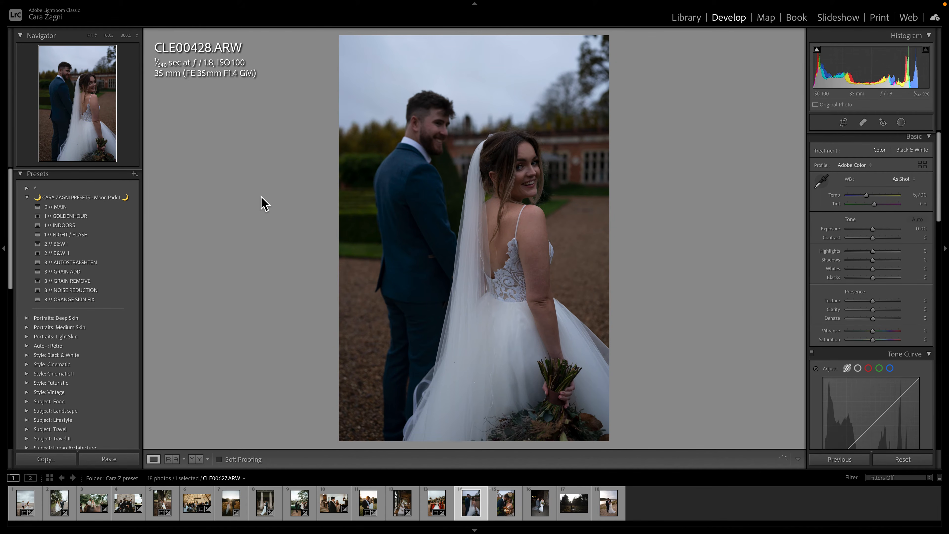
pyautogui.click(117, 245)
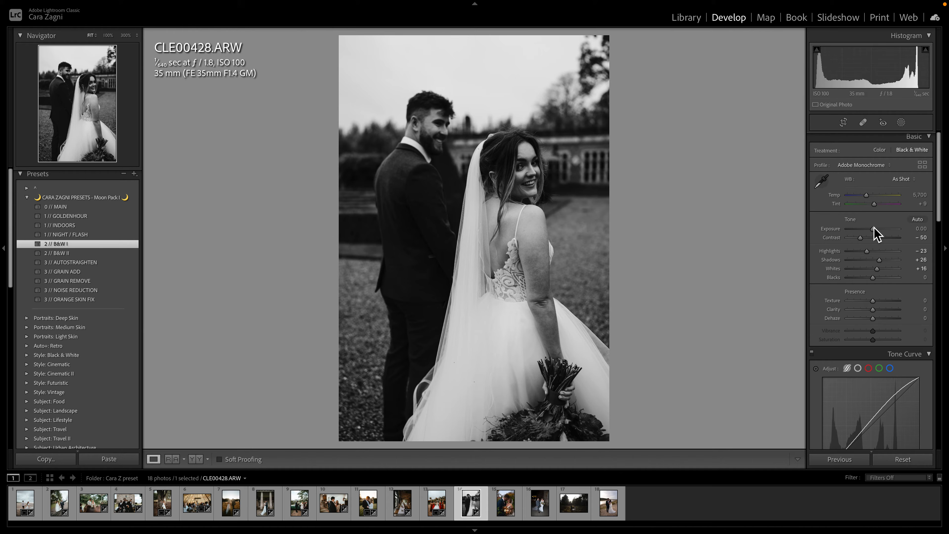
pyautogui.moveTo(874, 228); pyautogui.dragTo(875, 229)
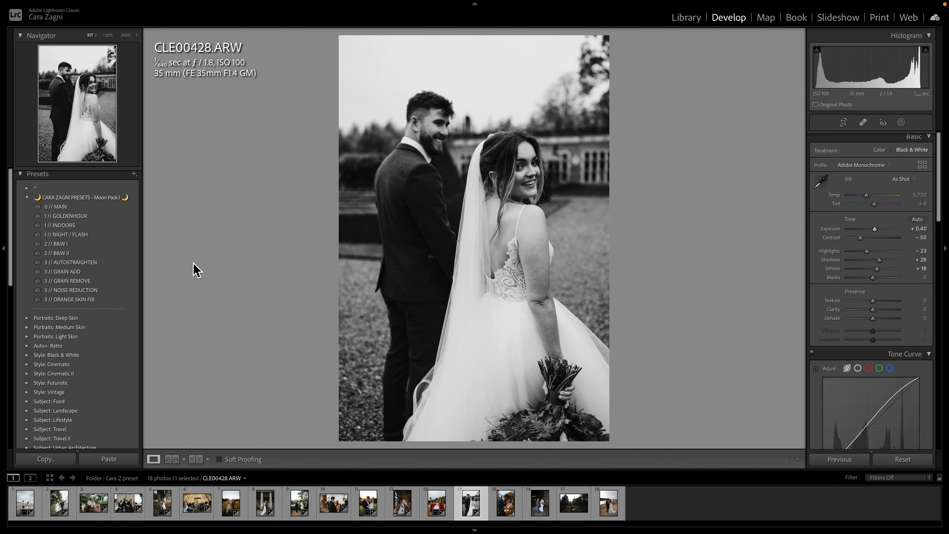
# Apply the 3 // GRAIN ADD preset to the black-and-white couple photo and inspect the bride's face at 100%.
pyautogui.click(101, 271)
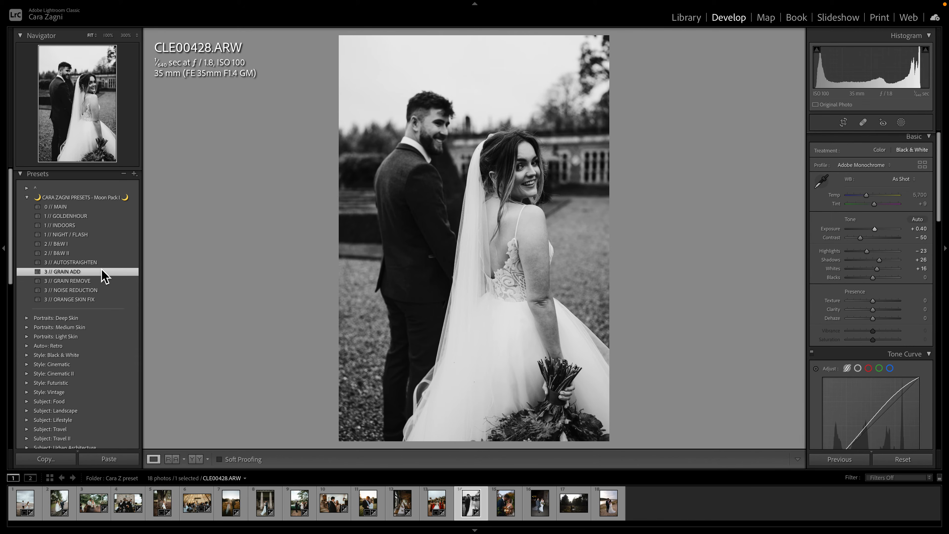
pyautogui.click(552, 144)
pyautogui.moveTo(620, 201); pyautogui.dragTo(575, 180)
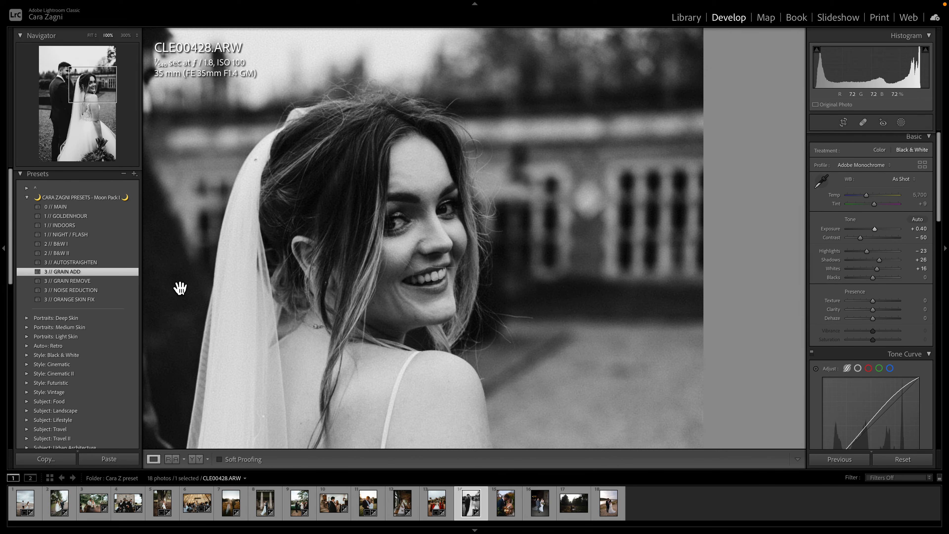
pyautogui.click(544, 299)
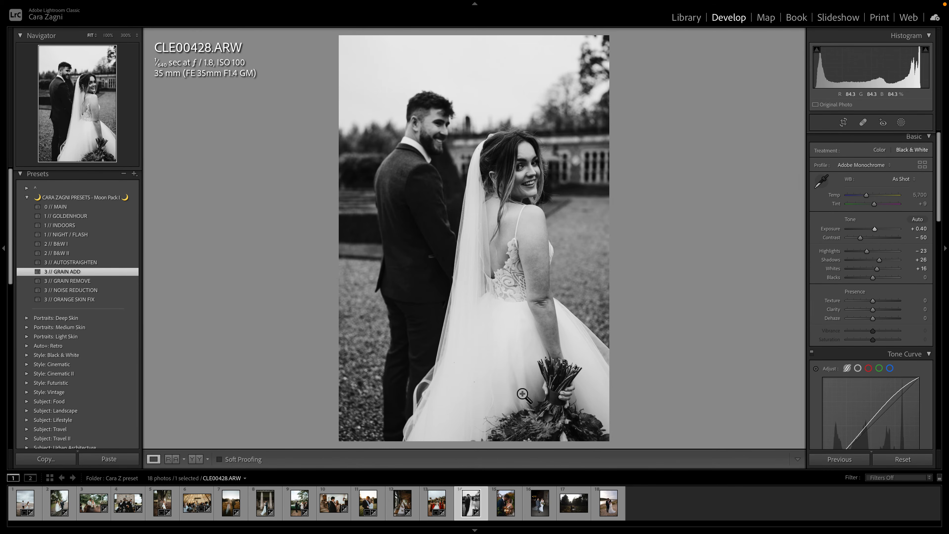
# Apply the 0 // MAIN preset to the kissing couple photo CLE00627.ARW, with Temp at 5,182 and Exposure at +0.55.
pyautogui.click(504, 504)
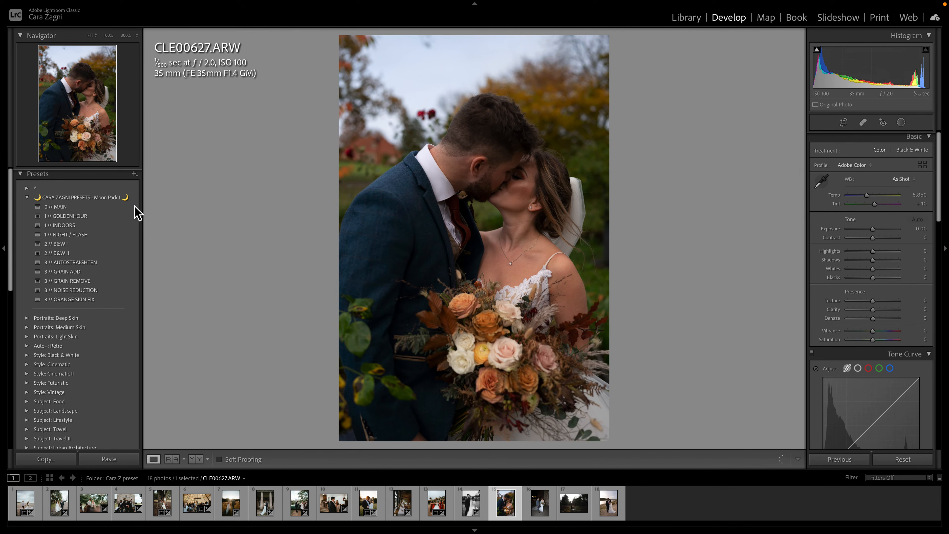
pyautogui.click(125, 206)
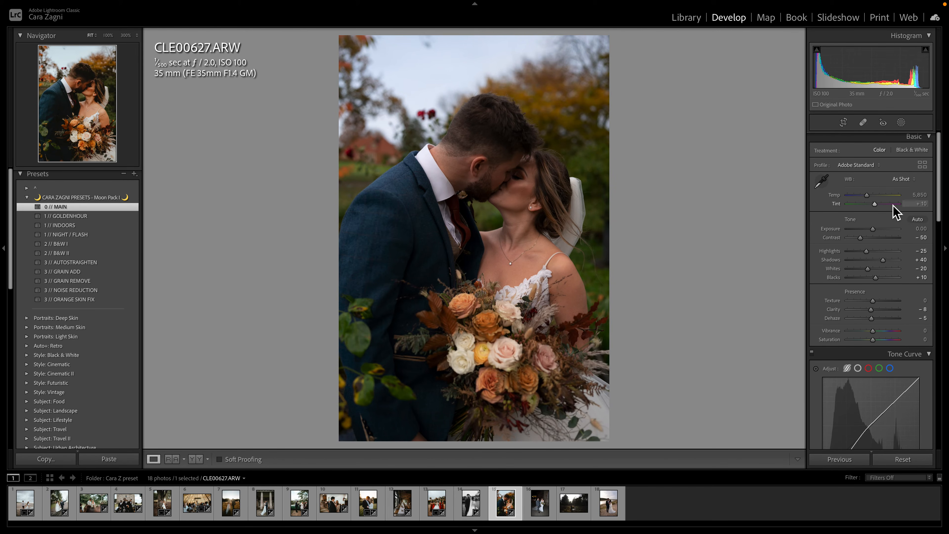
pyautogui.moveTo(868, 196); pyautogui.dragTo(866, 200)
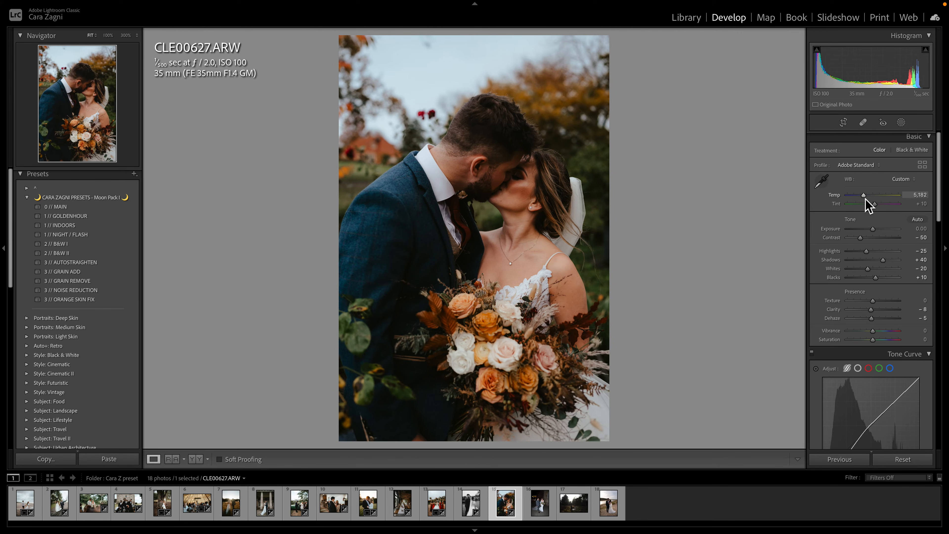
pyautogui.moveTo(873, 229); pyautogui.dragTo(876, 231)
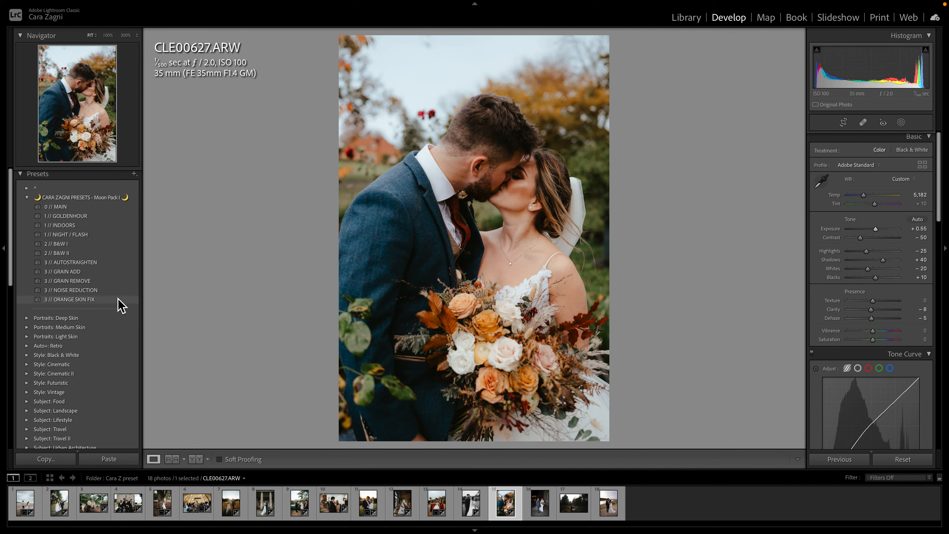
# Apply the 3 // NOISE REDUCTION preset to the kissing couple photo and compare the edit with the original.
pyautogui.click(99, 294)
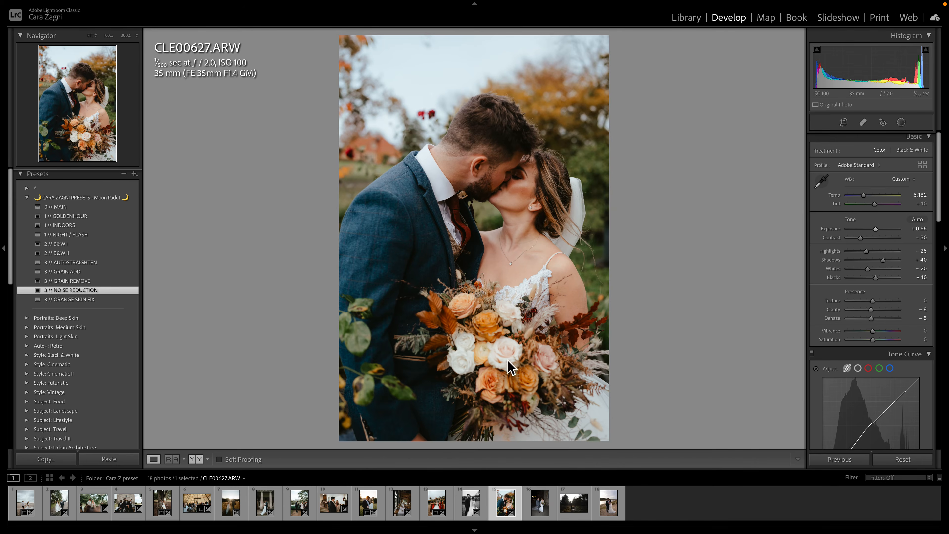
pyautogui.press('y')
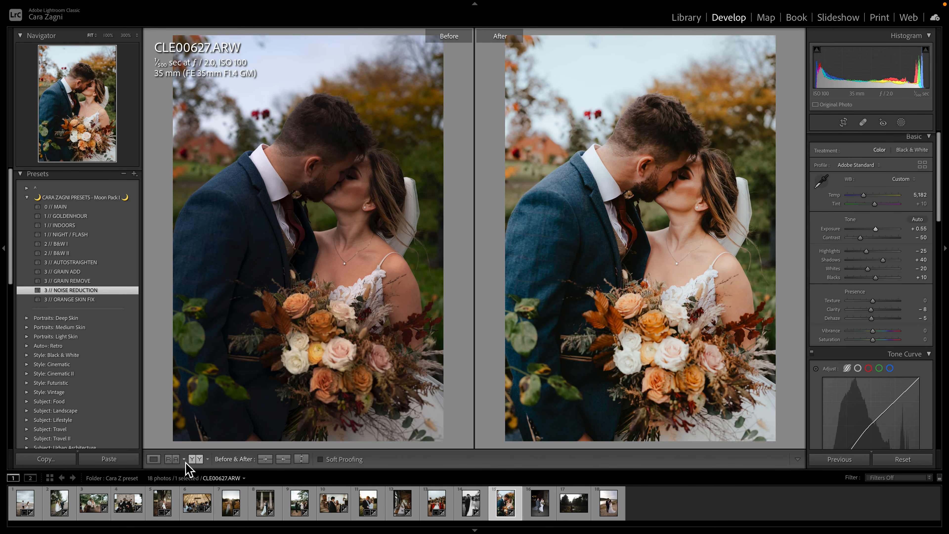
# Apply the 1 // NIGHT / FLASH preset to the night couple photo CLE05428.ARW and compare the edit with the original.
pyautogui.click(154, 459)
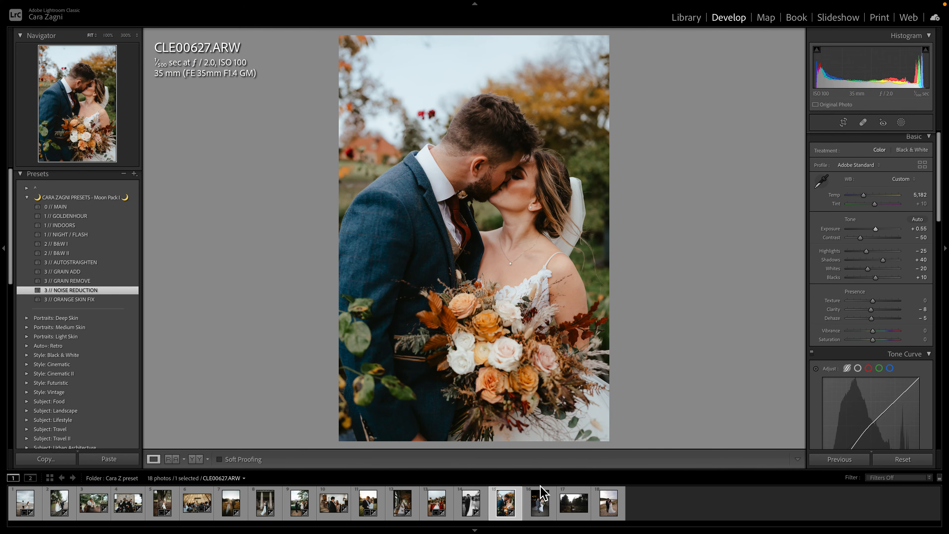
pyautogui.click(540, 511)
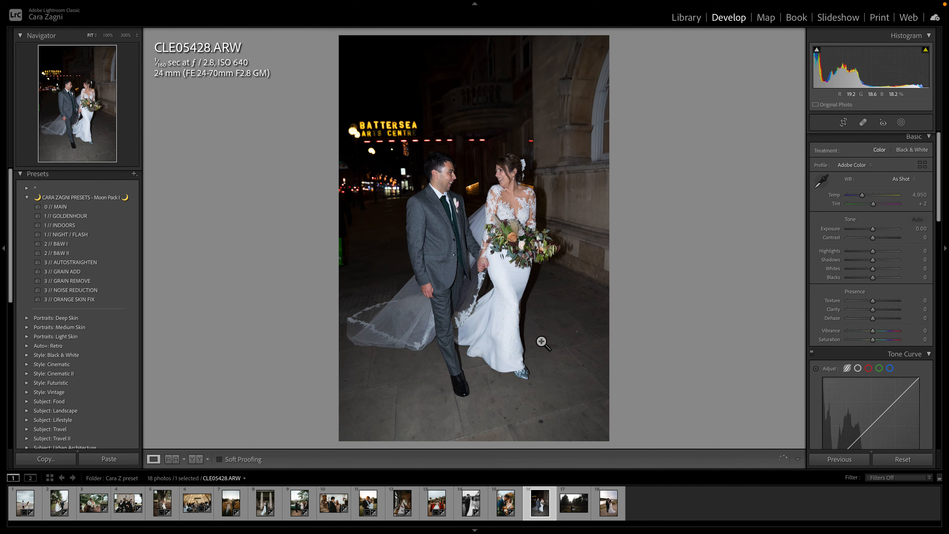
pyautogui.click(108, 235)
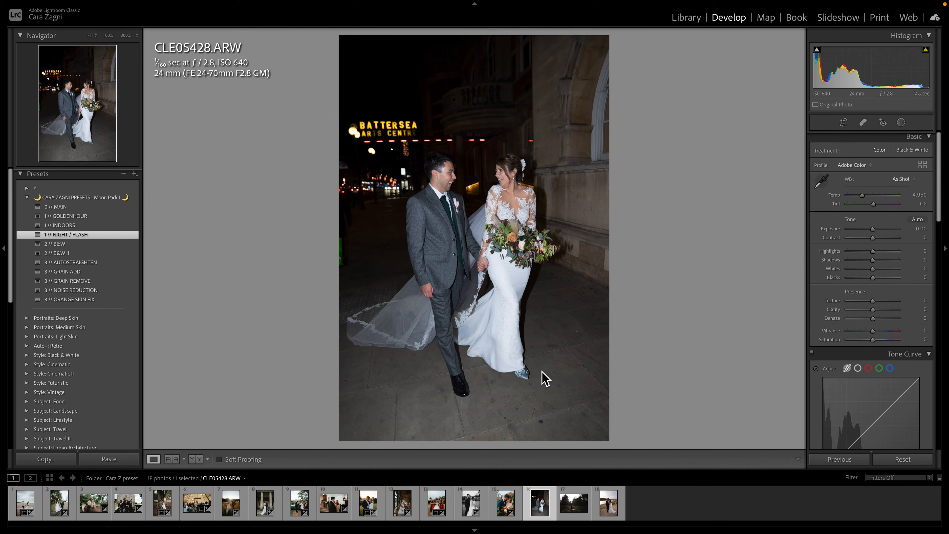
pyautogui.press('y')
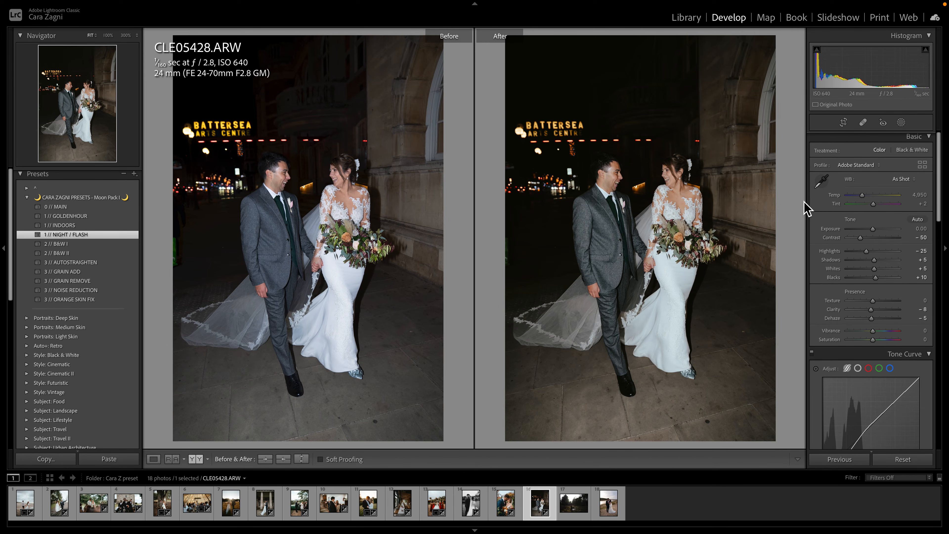
# Try darker Shadows on the night couple photo, undo that change, and set Highlights to -20.
pyautogui.moveTo(873, 261); pyautogui.dragTo(869, 260)
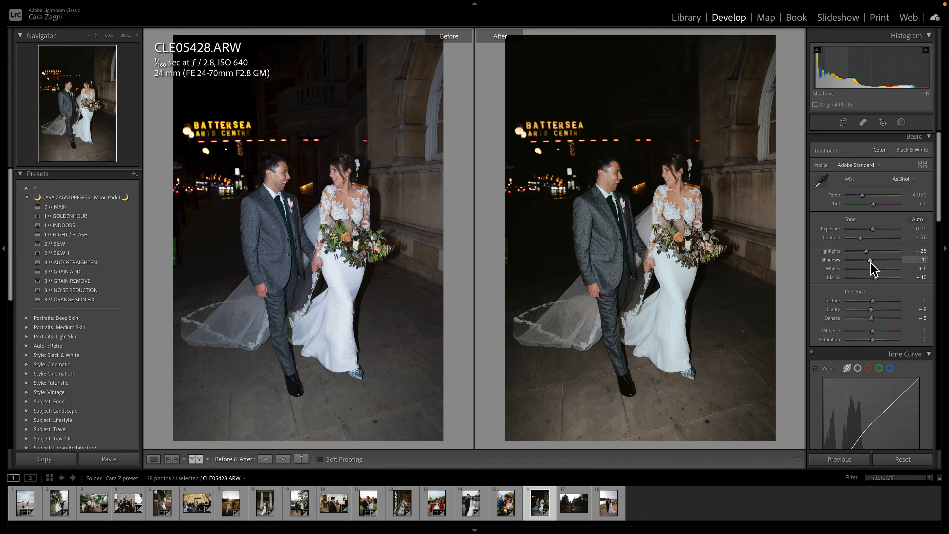
pyautogui.hotkey('ctrl', 'z')
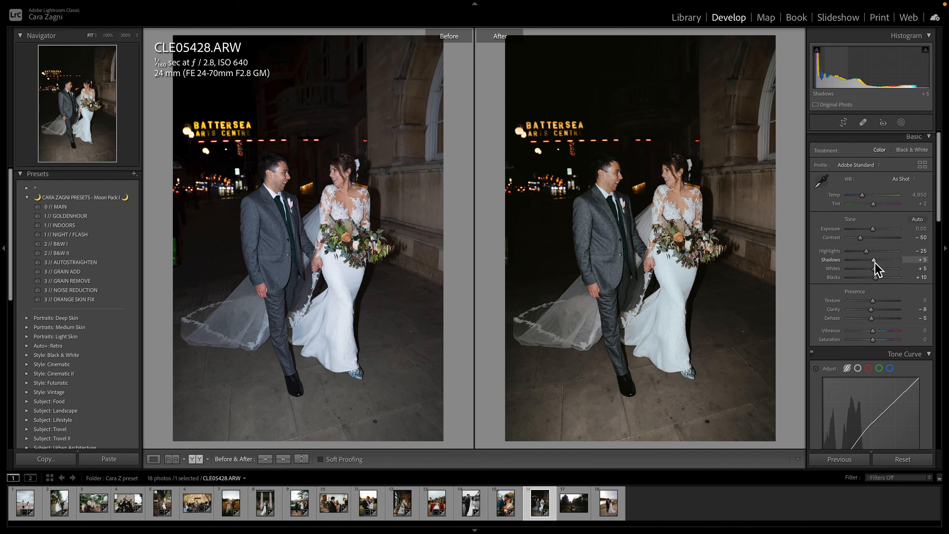
pyautogui.moveTo(869, 254); pyautogui.dragTo(871, 258)
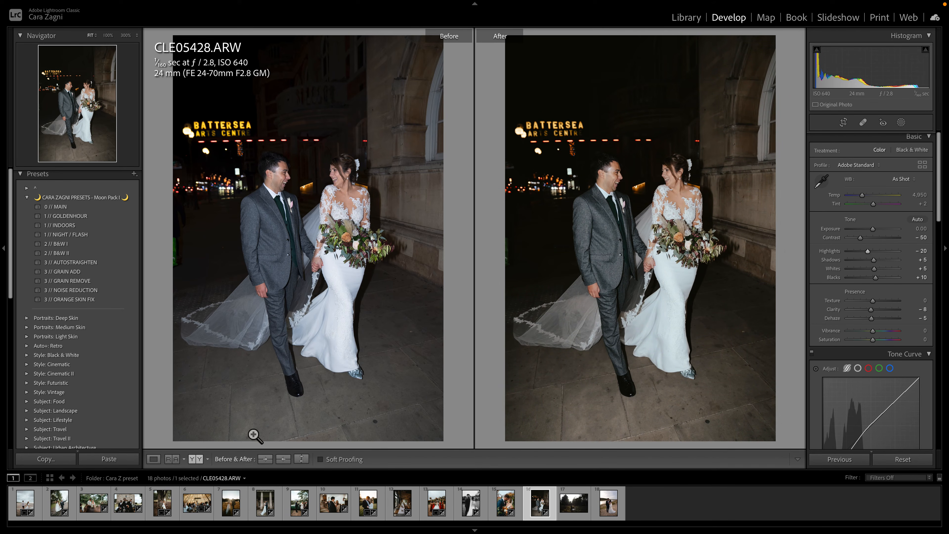
pyautogui.click(153, 458)
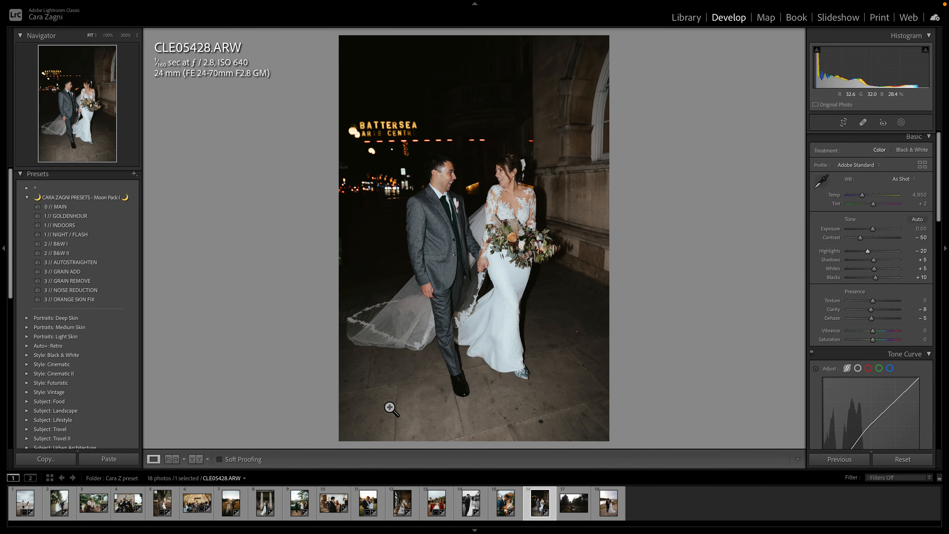
# Apply the 0 // MAIN preset to the forest couple photo CLE09090.ARW, with Exposure at +0.25 and Contrast at -34.
pyautogui.click(572, 512)
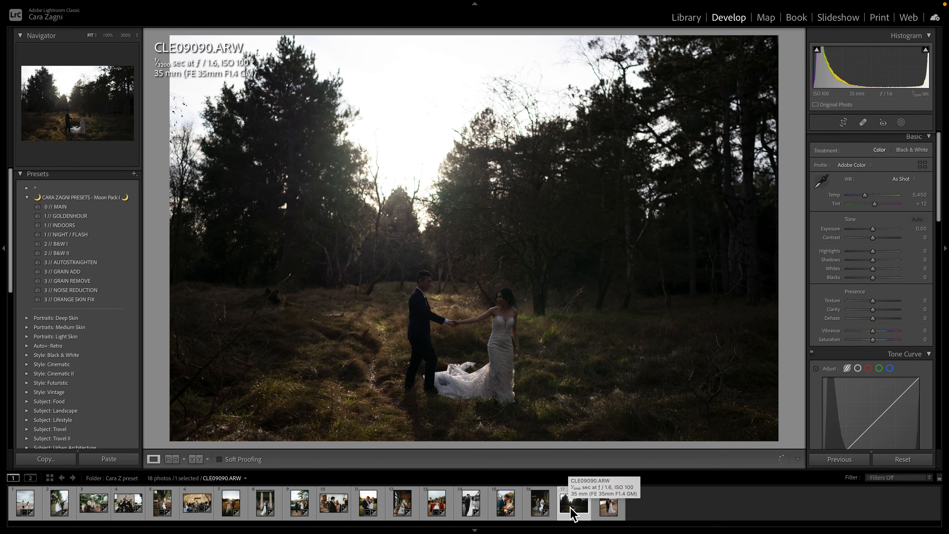
pyautogui.click(81, 207)
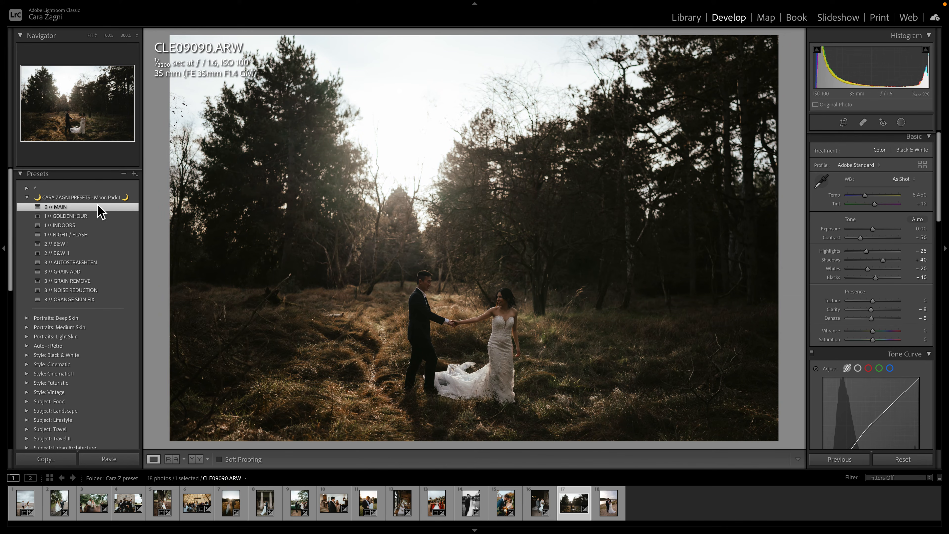
pyautogui.moveTo(874, 232); pyautogui.dragTo(865, 241)
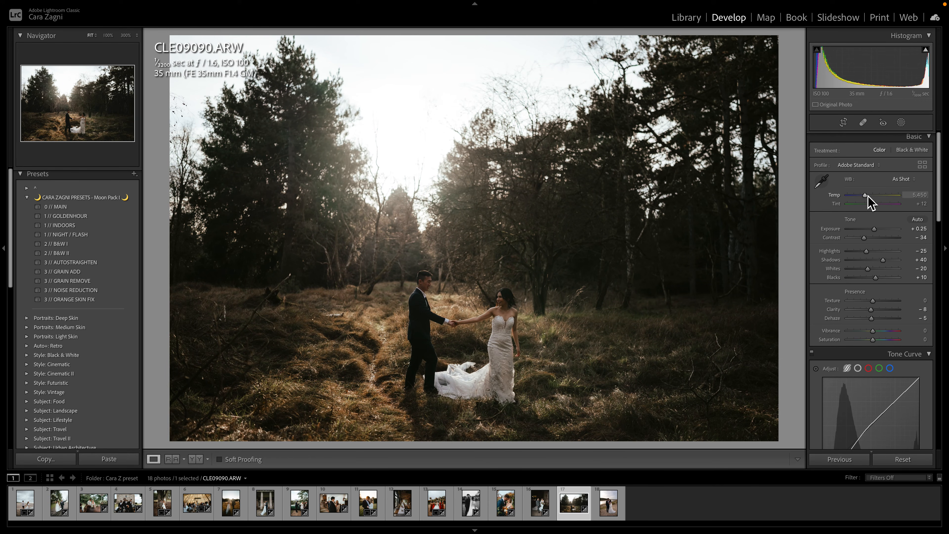
# Set Temp to 5,778 on the forest couple photo and compare the edit with the original.
pyautogui.moveTo(867, 202); pyautogui.dragTo(870, 202)
pyautogui.click(200, 459)
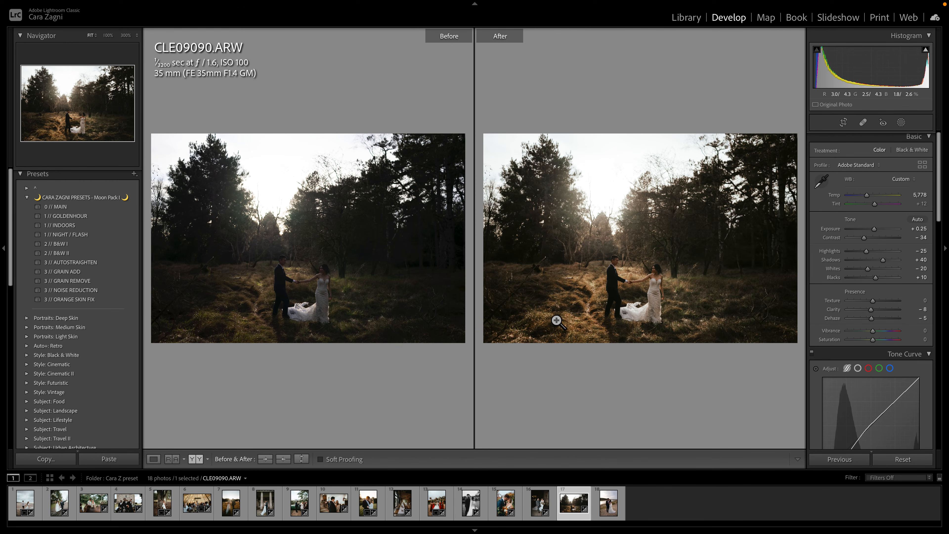
pyautogui.click(153, 459)
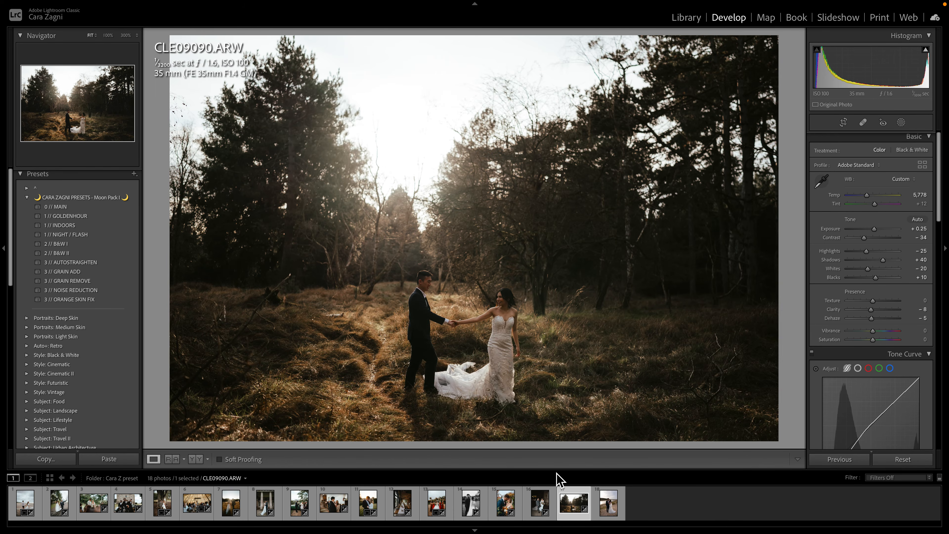
# Apply the 0 // MAIN and 3 // ORANGE SKIN FIX presets to the beach couple photo CLE01088.ARW and inspect the couple at 100%.
pyautogui.click(610, 516)
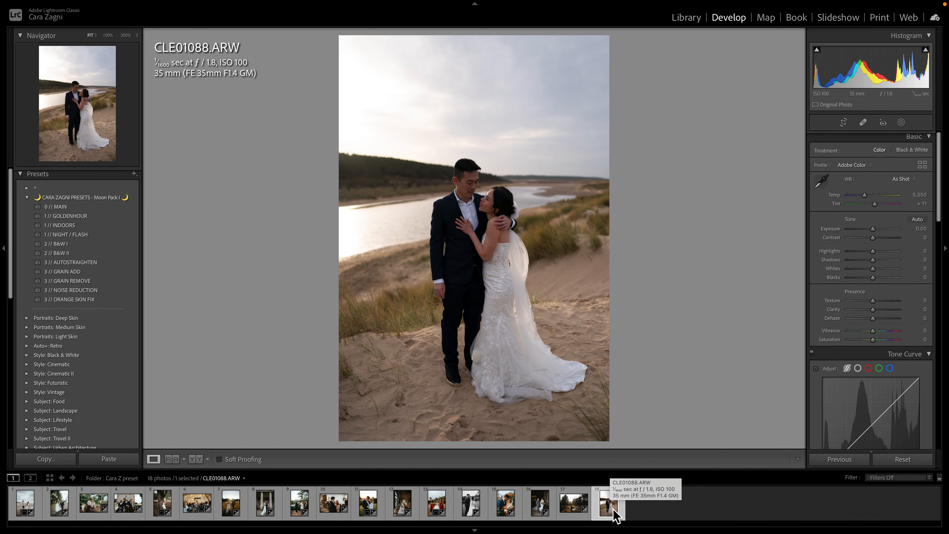
pyautogui.click(115, 207)
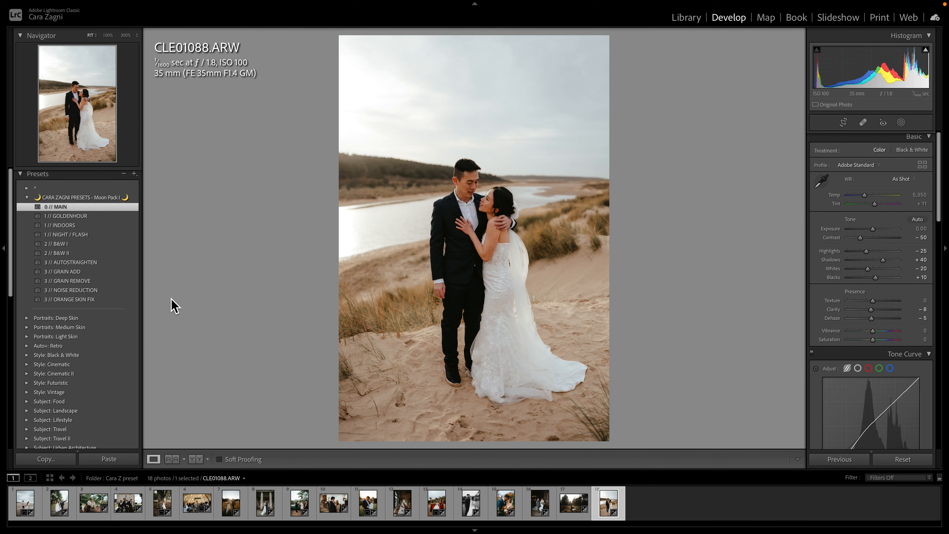
pyautogui.click(109, 299)
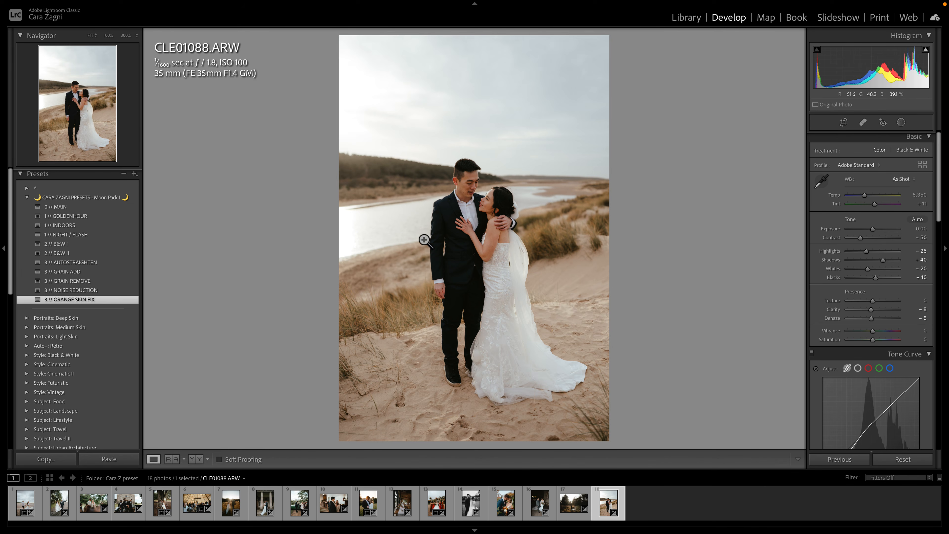
pyautogui.click(478, 234)
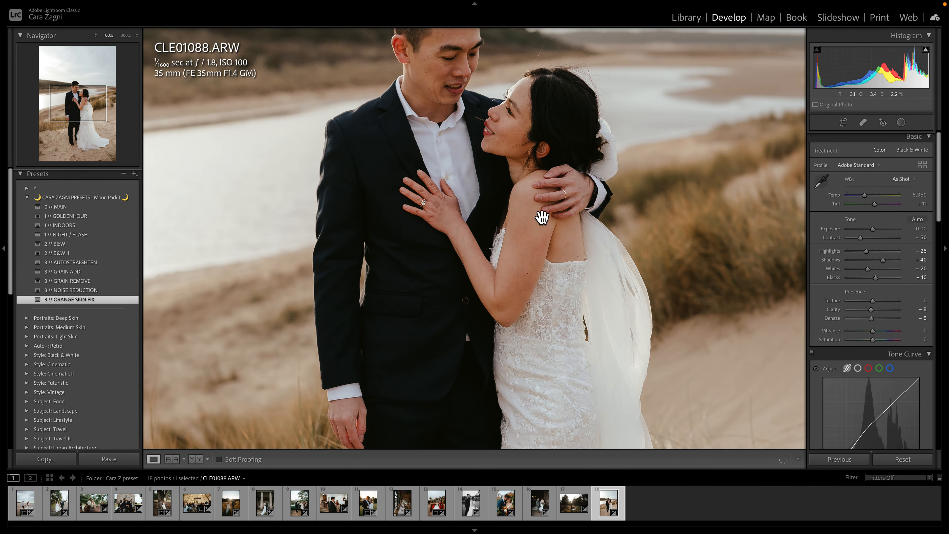
pyautogui.click(591, 273)
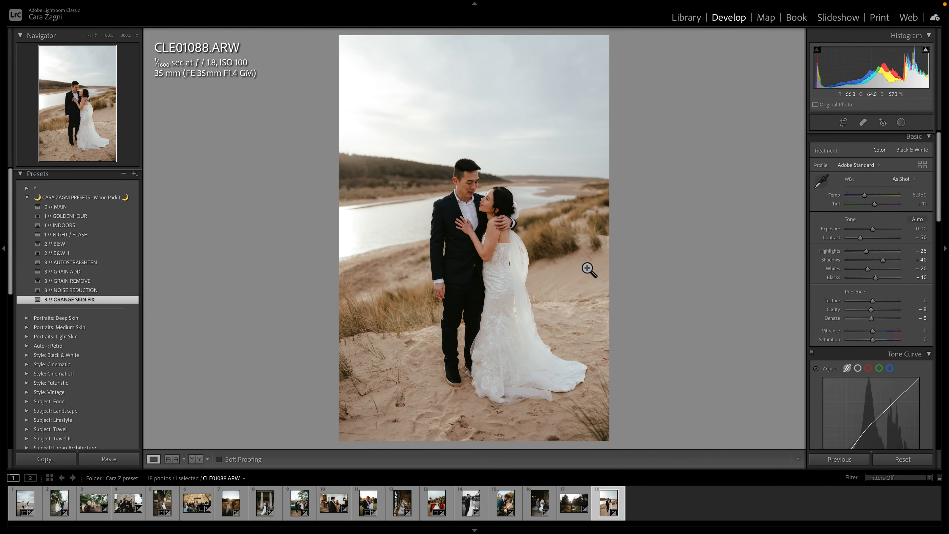
# Reapply the 0 // MAIN preset to the beach couple photo and set Temp to 5,100.
pyautogui.click(105, 208)
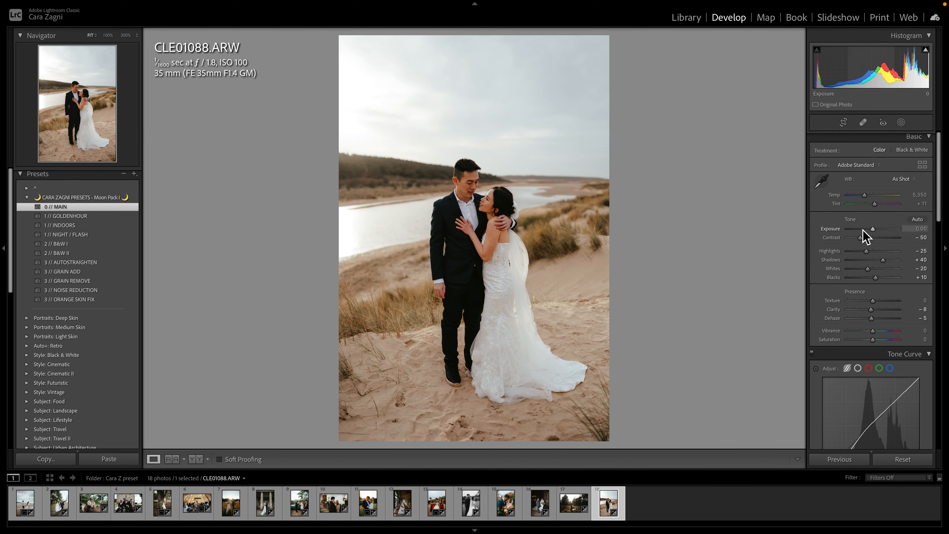
pyautogui.moveTo(865, 198); pyautogui.dragTo(865, 198)
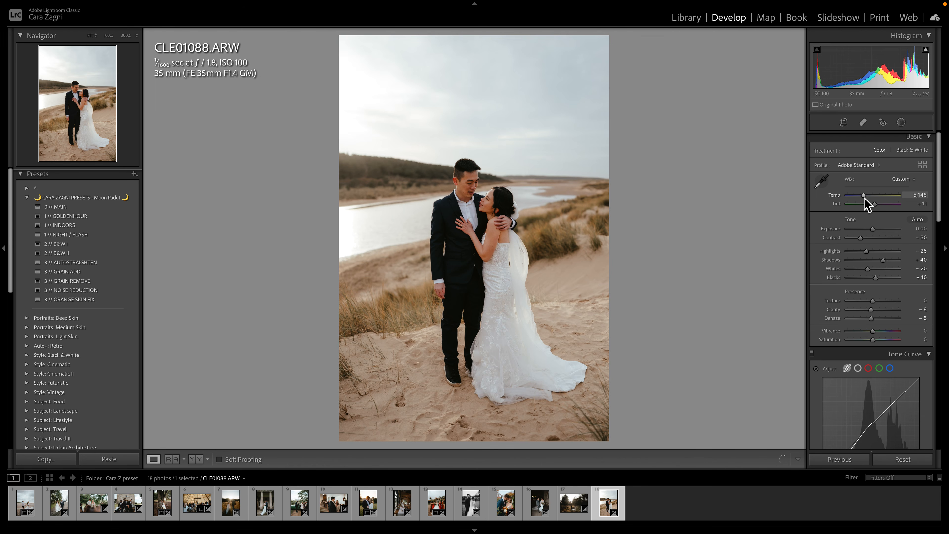
pyautogui.moveTo(864, 199); pyautogui.dragTo(864, 198)
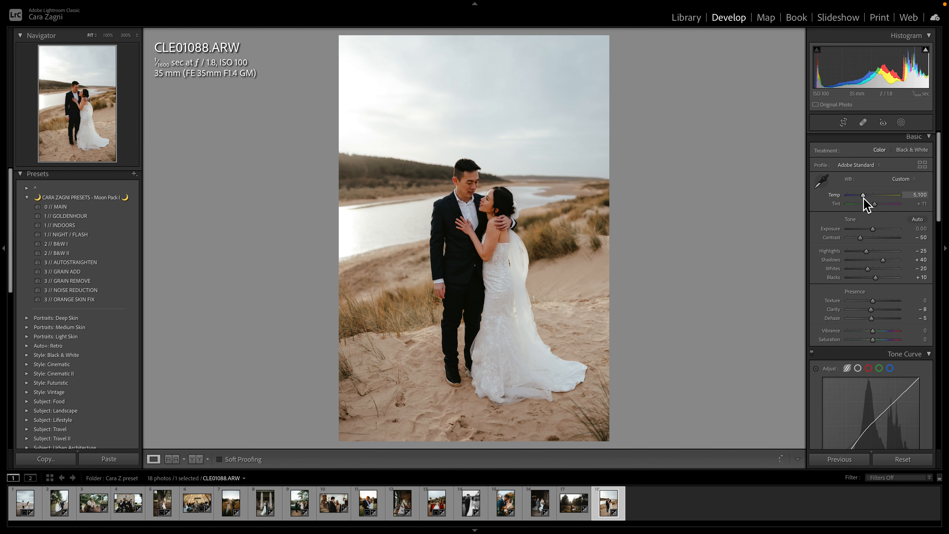